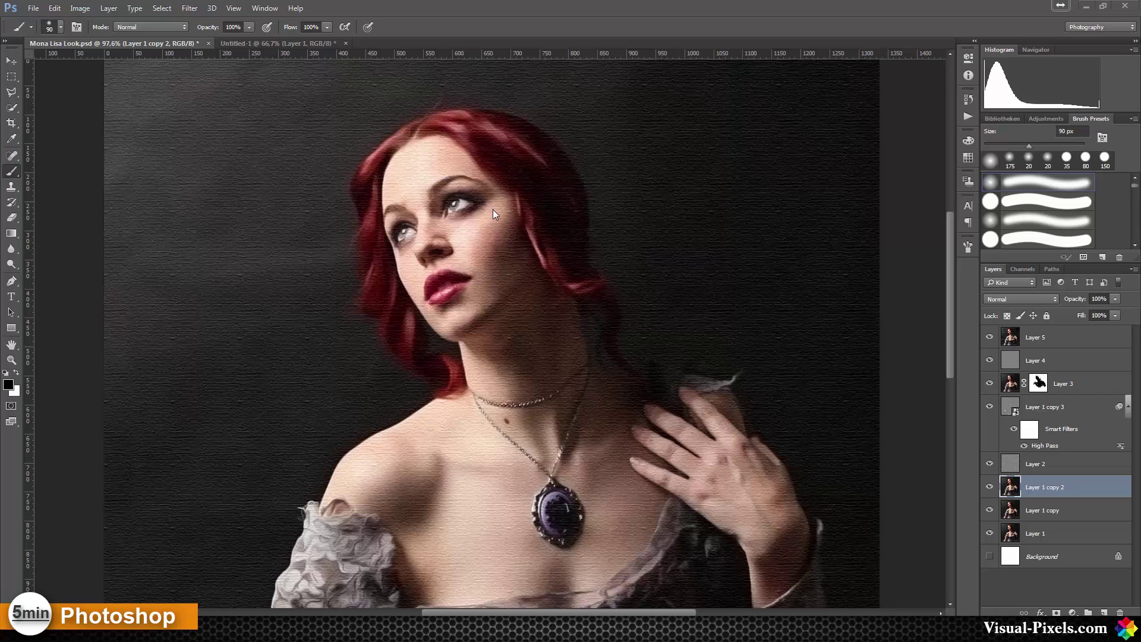
- In the Untitled-1 document, duplicate Layer 1 and apply Reduce Noise to the copy with Strength 10, Preserve Details 47%, Reduce Color Noise 100%, Sharpen Details 13%
left_click(303, 45)
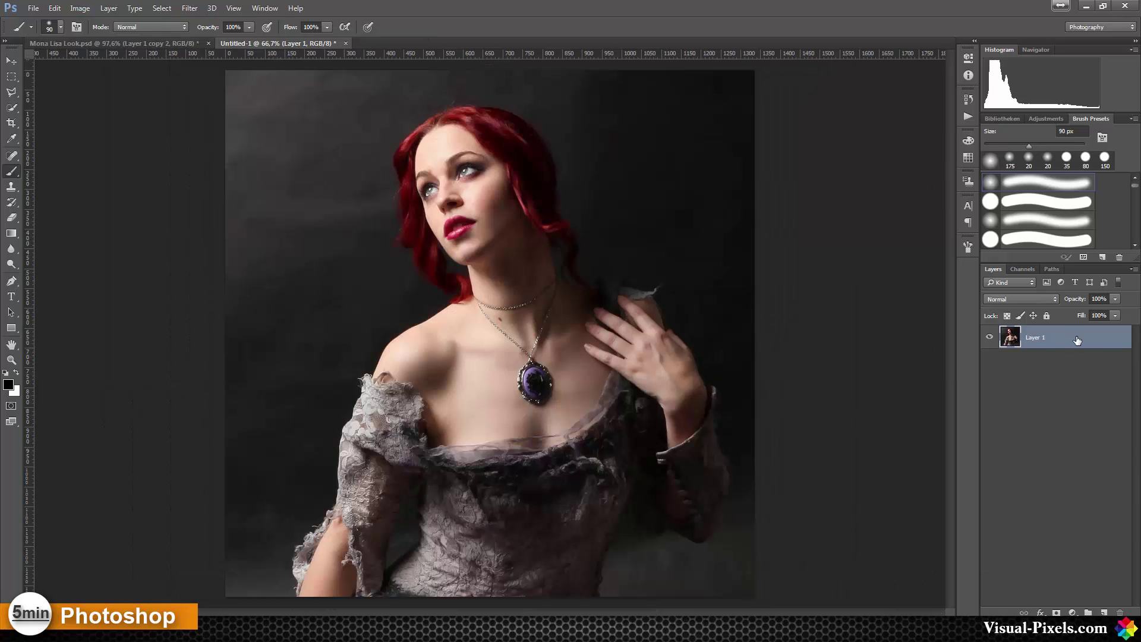
key("ctrl+j")
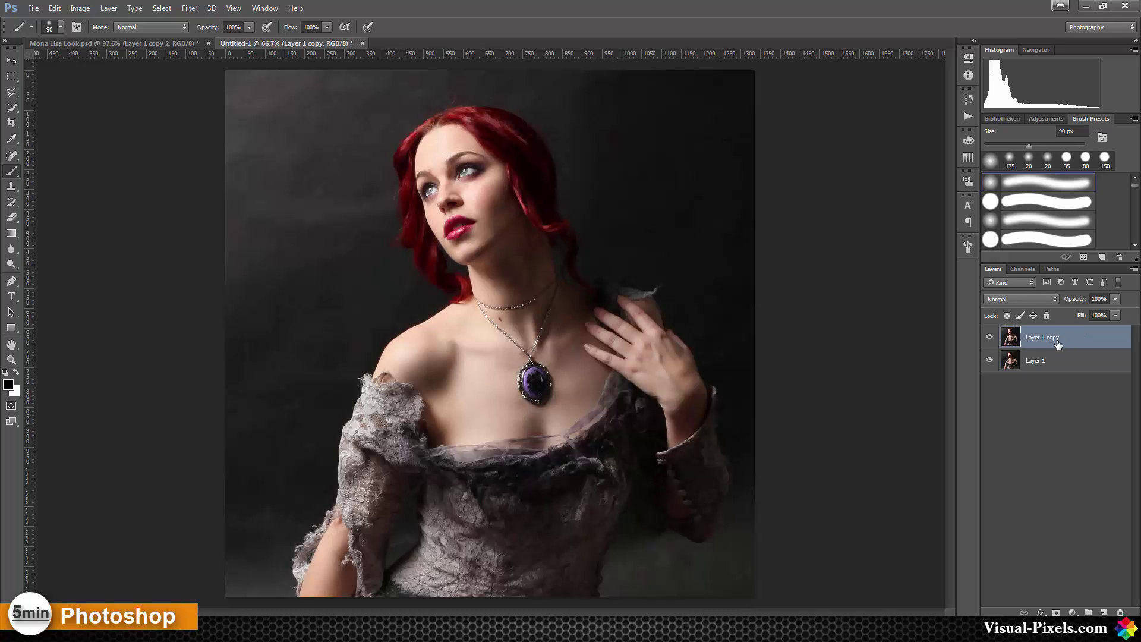
left_click(190, 10)
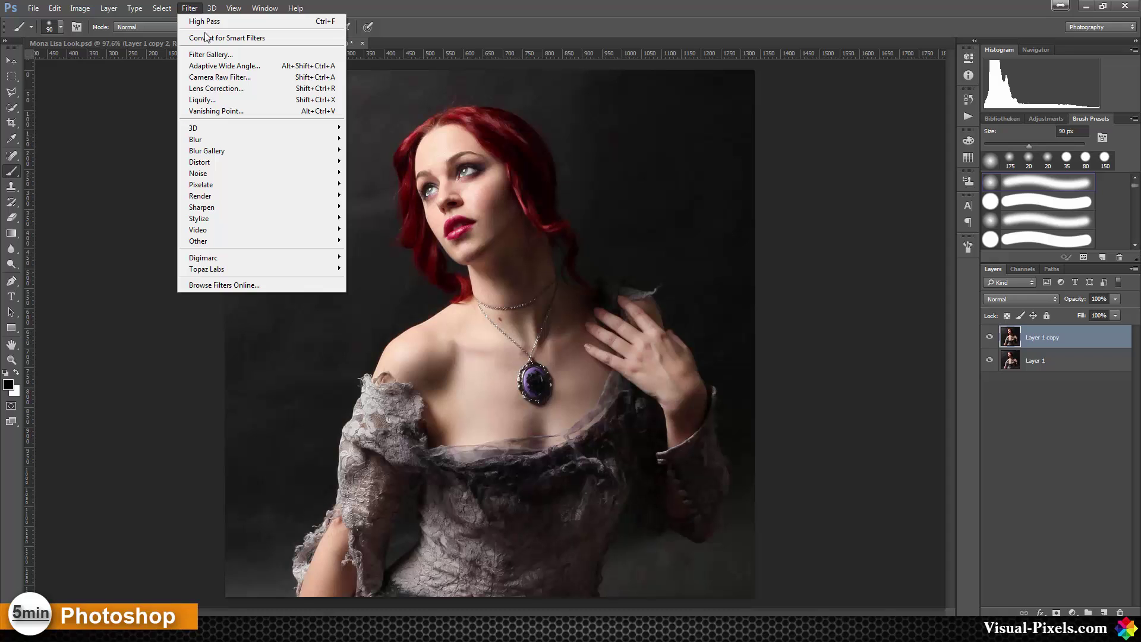
mouse_move(233, 173)
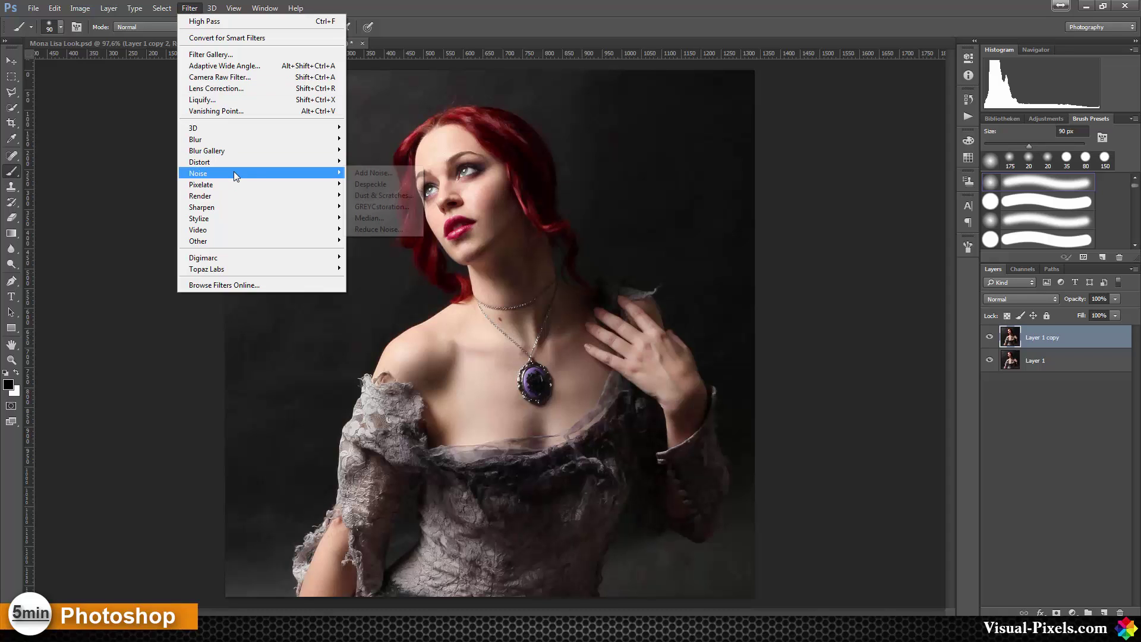
left_click(397, 230)
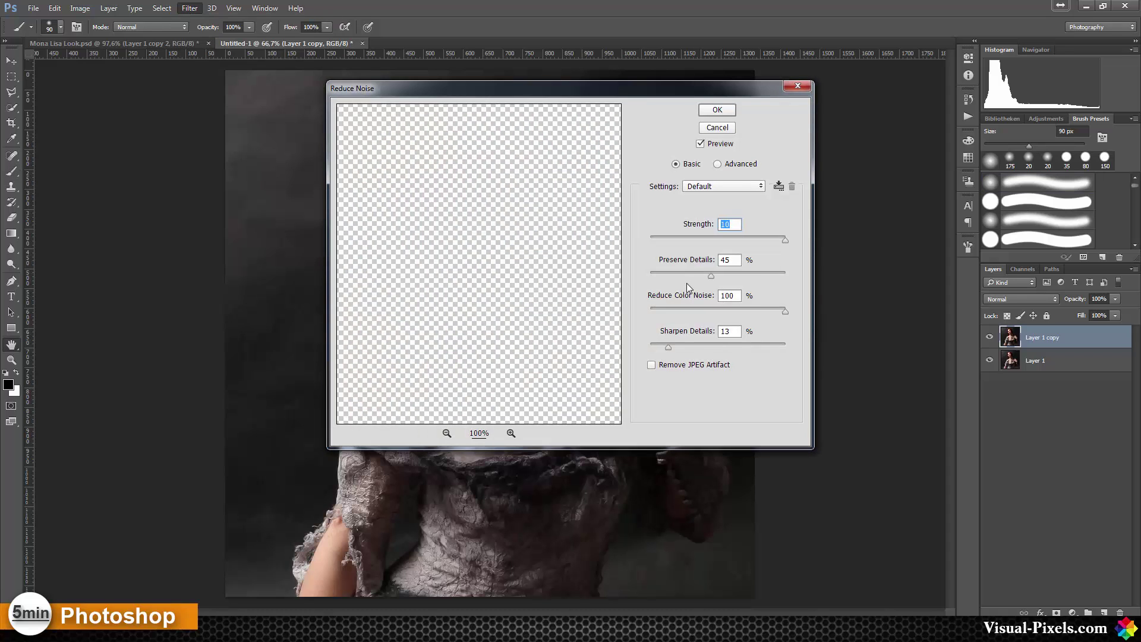
left_click_drag(504, 191, 542, 275)
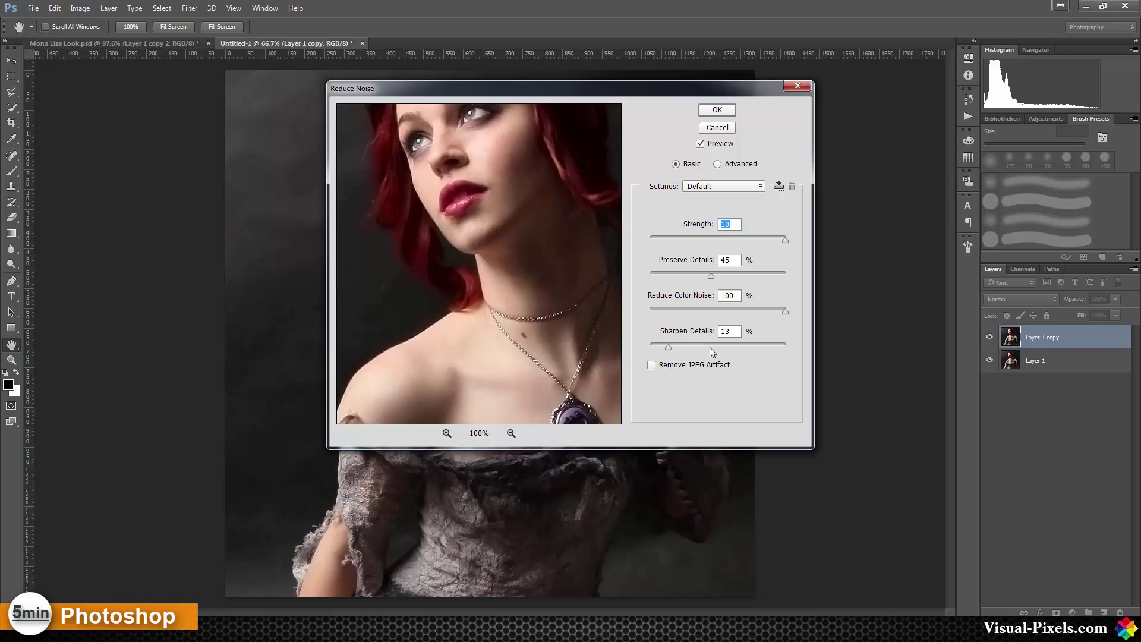
left_click_drag(463, 154, 483, 213)
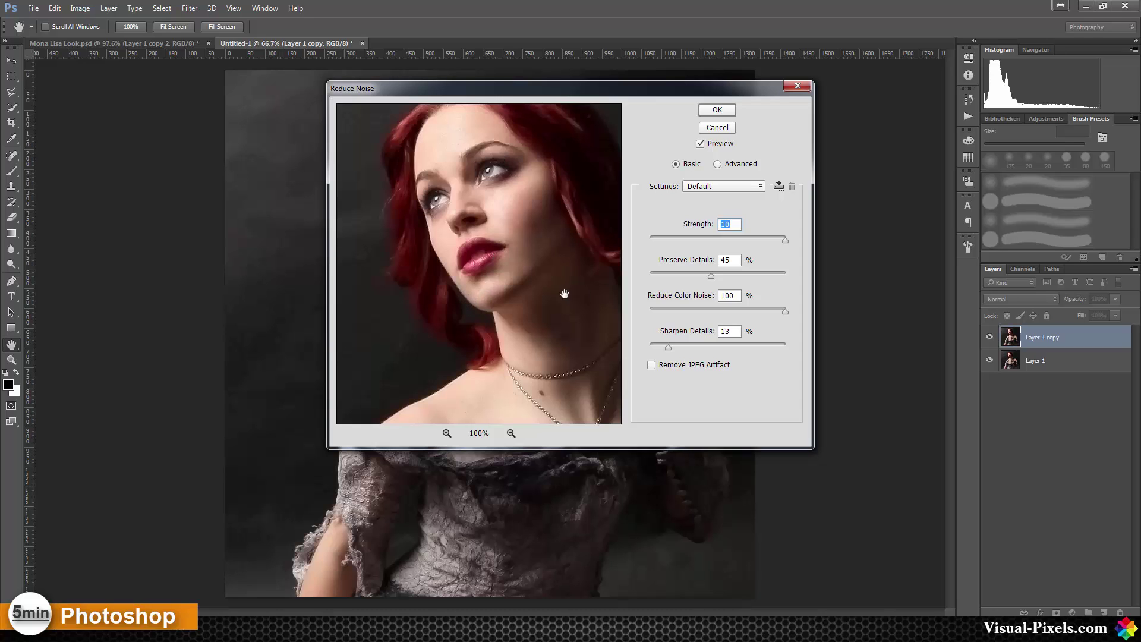
left_click_drag(711, 275, 629, 276)
left_click_drag(668, 273, 681, 272)
left_click_drag(713, 274, 714, 275)
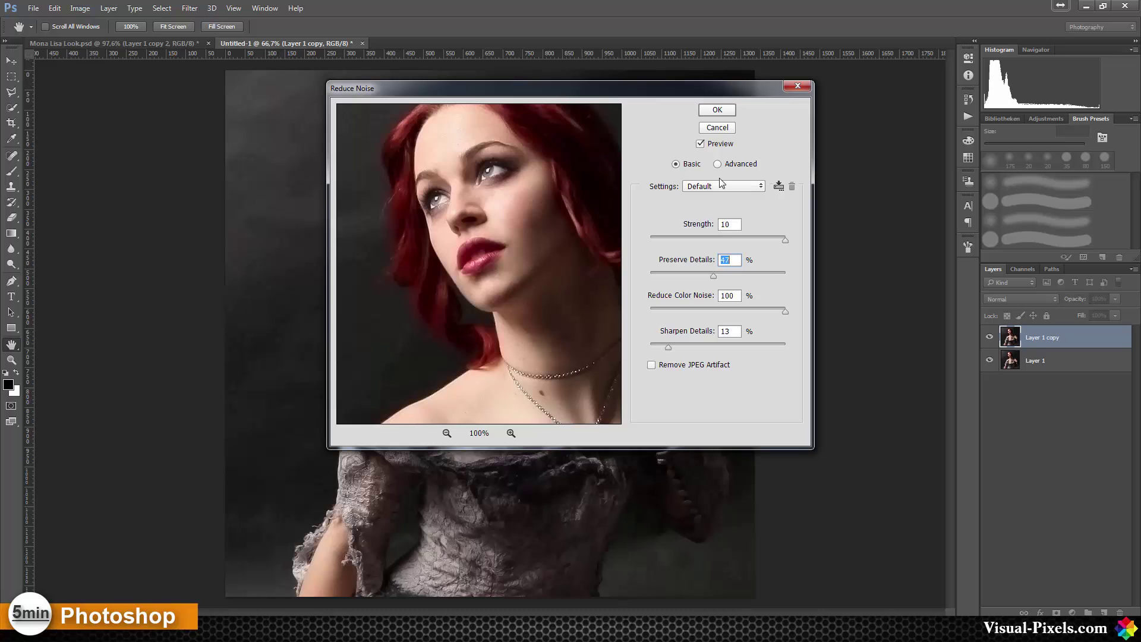
left_click(716, 110)
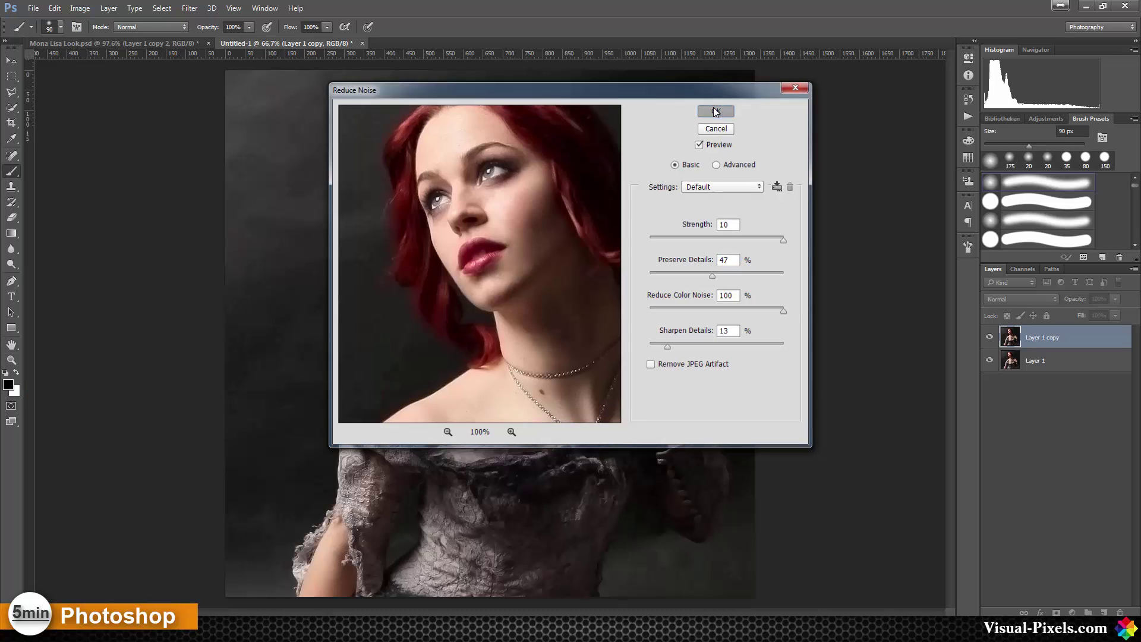
key("b")
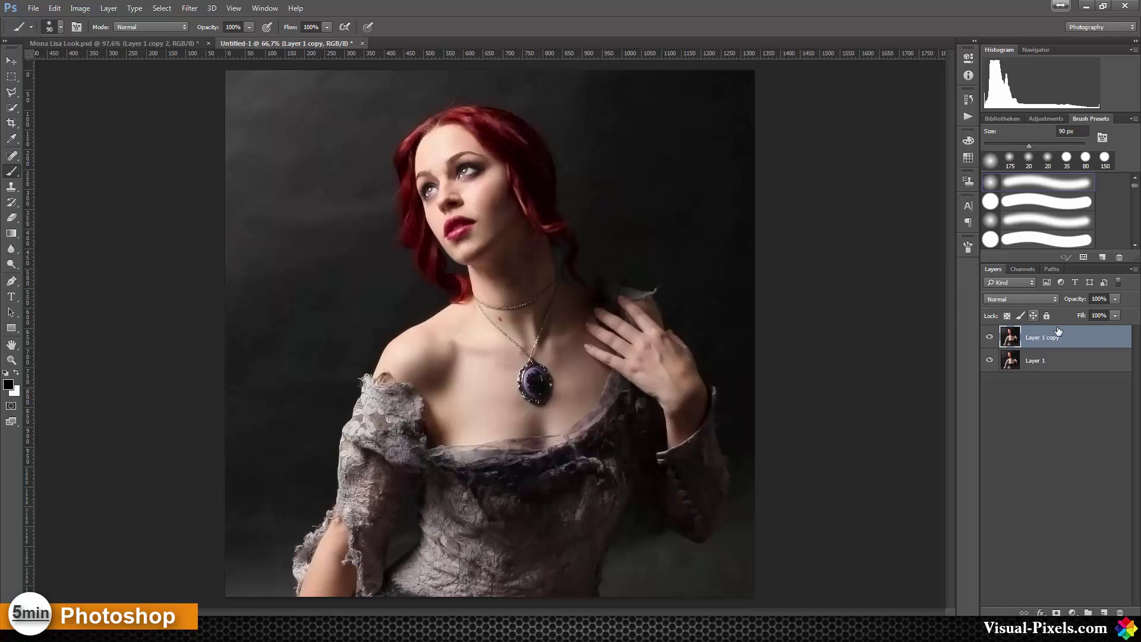
- Duplicate the noise-reduced layer and apply Reduce Noise to the new copy with the same settings, including Preserve Details at 47%
key("ctrl+j")
left_click(190, 7)
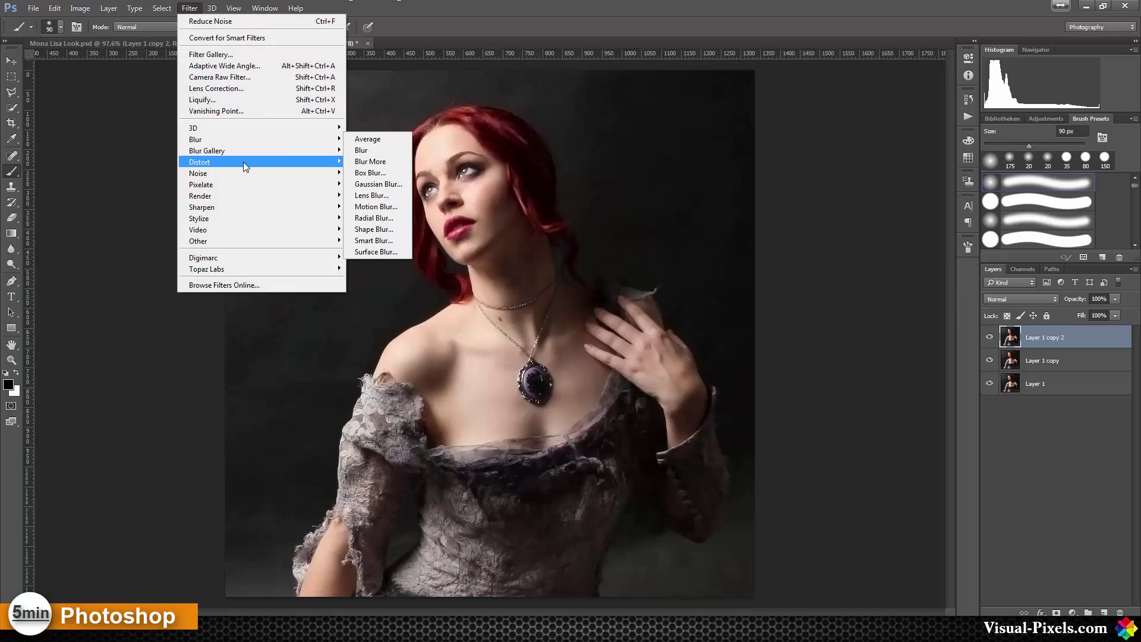
left_click(394, 228)
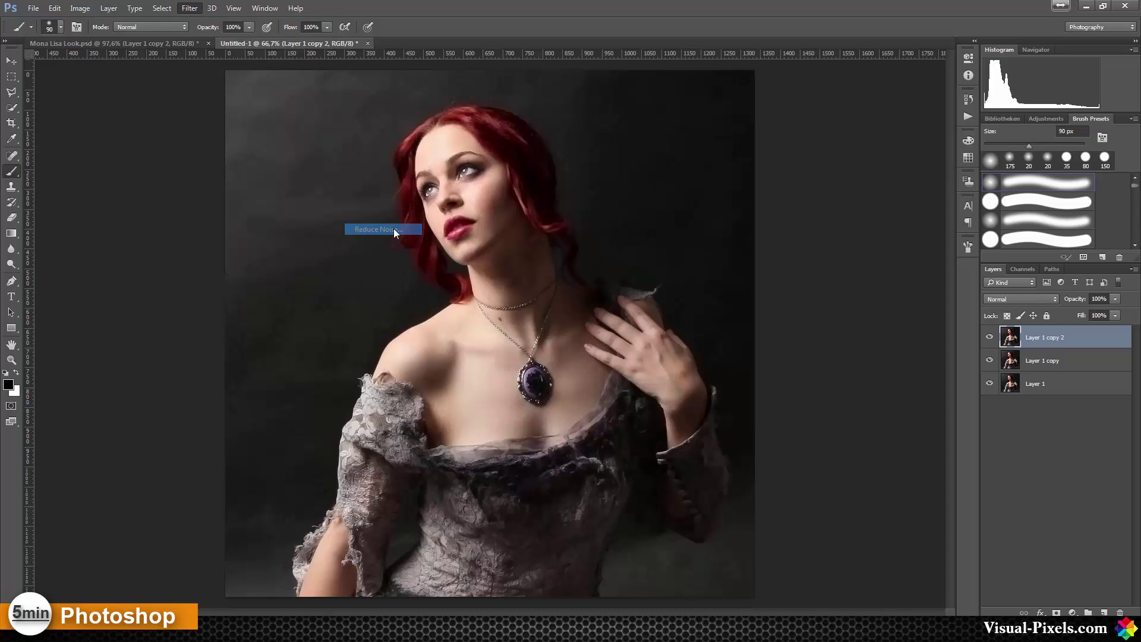
left_click_drag(489, 212, 494, 287)
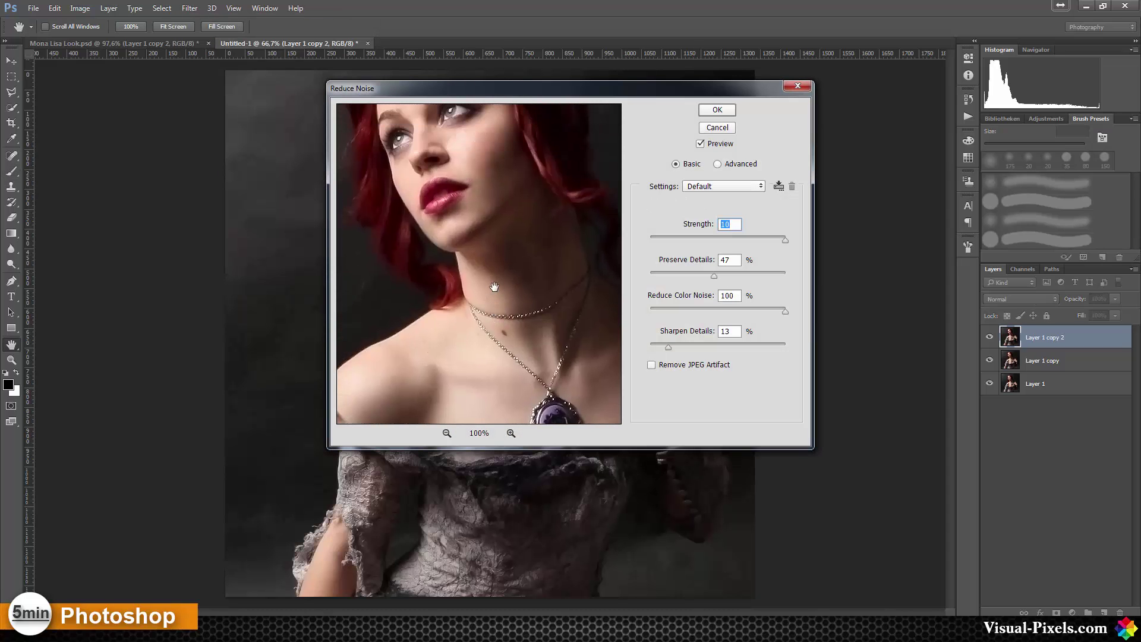
left_click(717, 110)
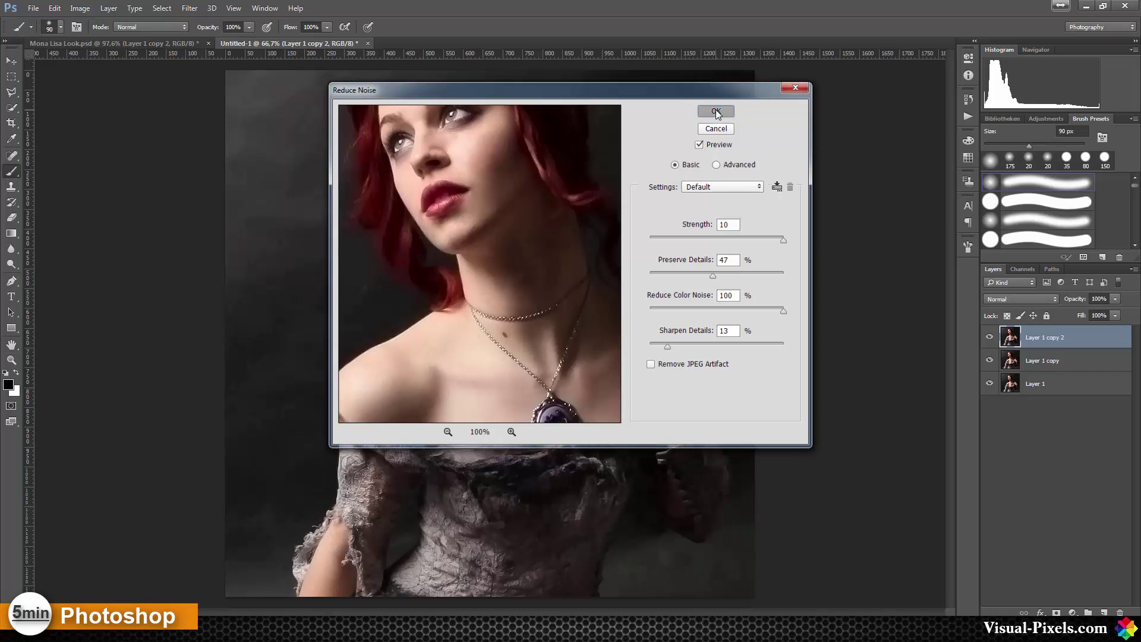
key("b")
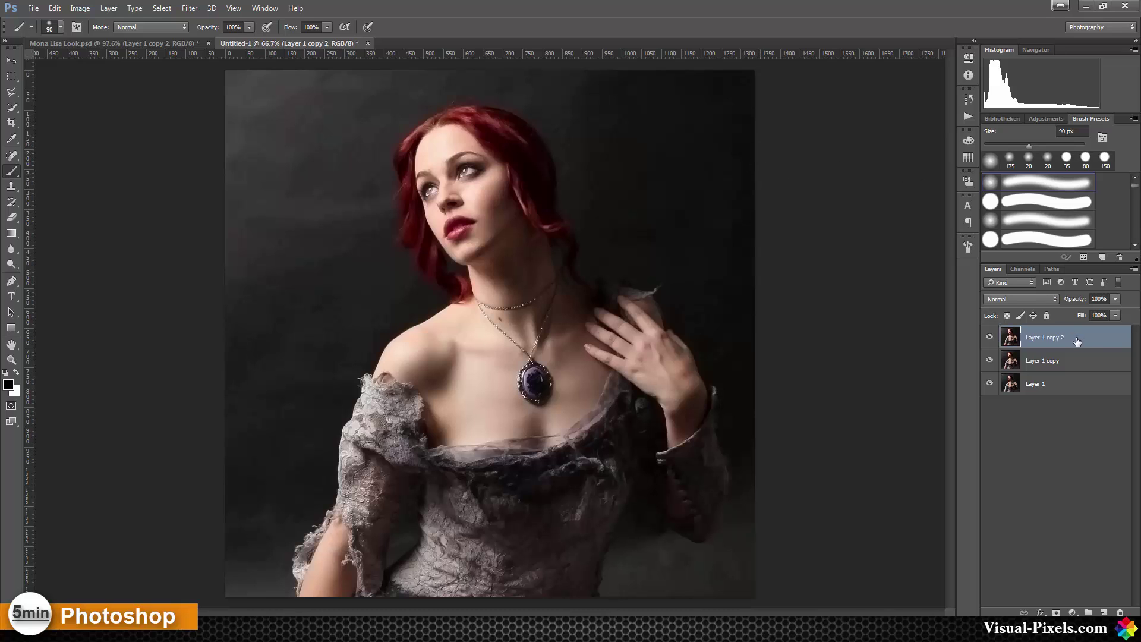
- Duplicate Layer 1 copy 2 and apply the Diffuse filter in Anisotropic mode to the new copy
key("ctrl+j")
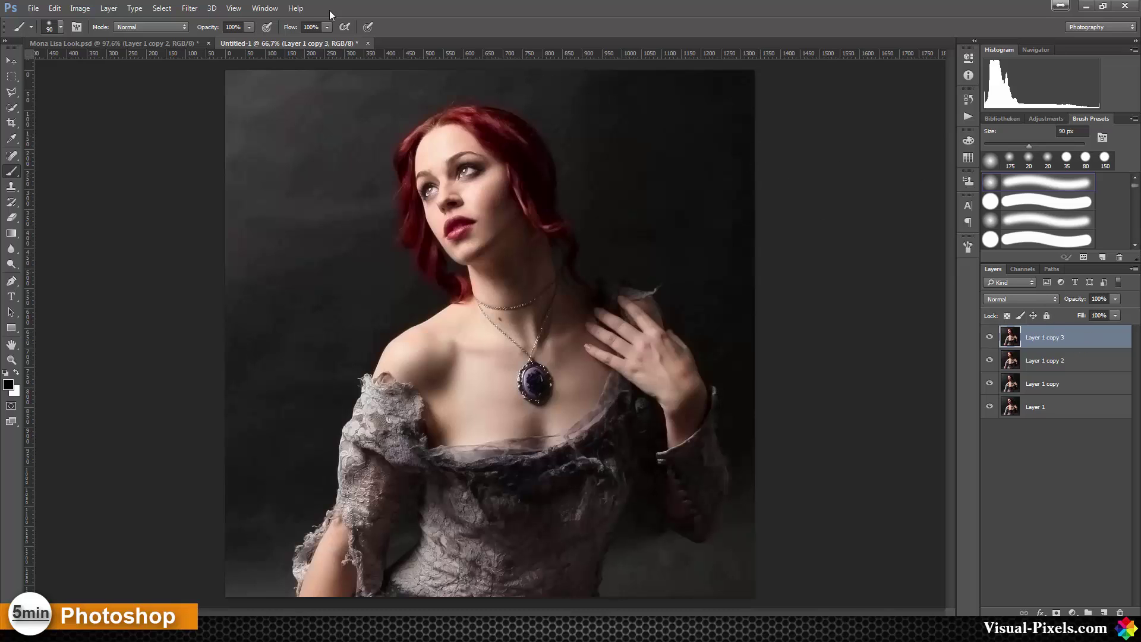
left_click(188, 8)
mouse_move(255, 219)
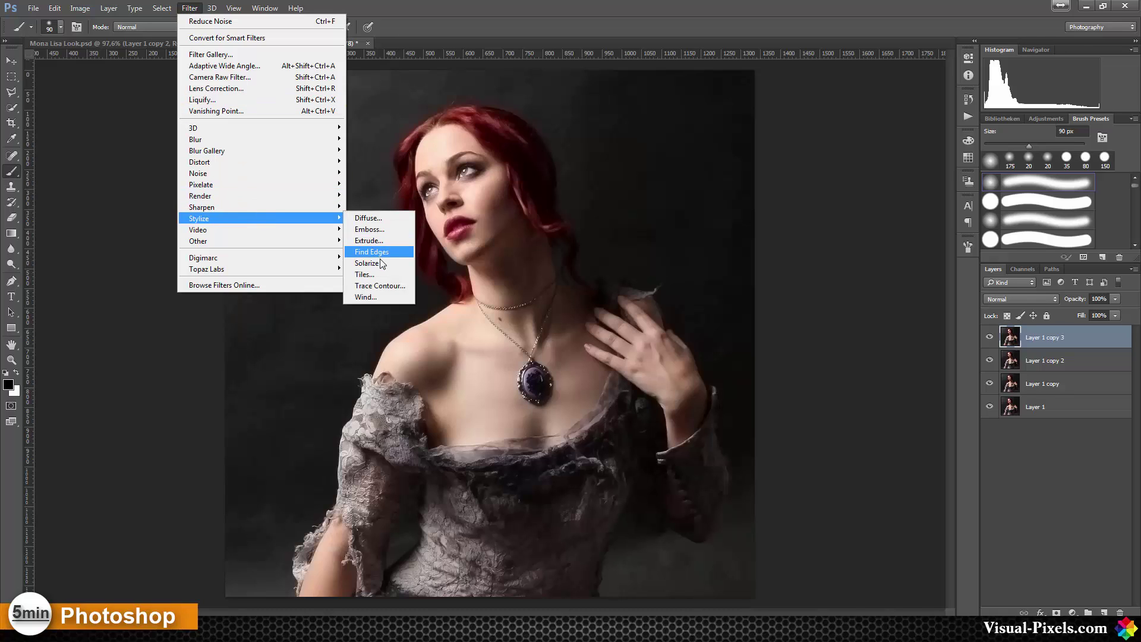
left_click(371, 218)
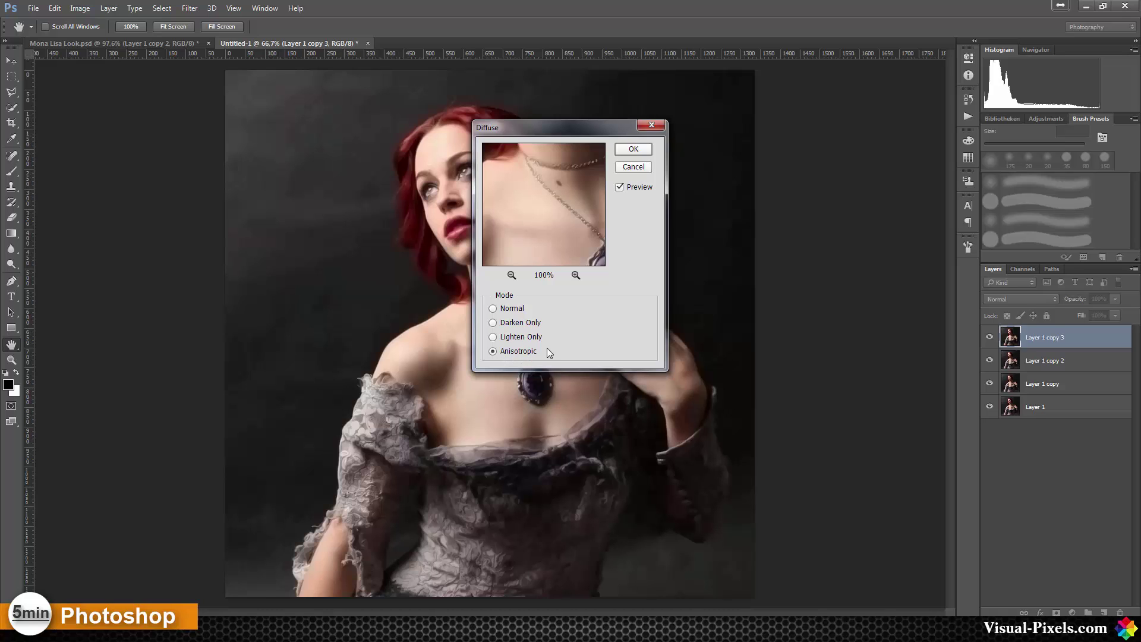
left_click(629, 150)
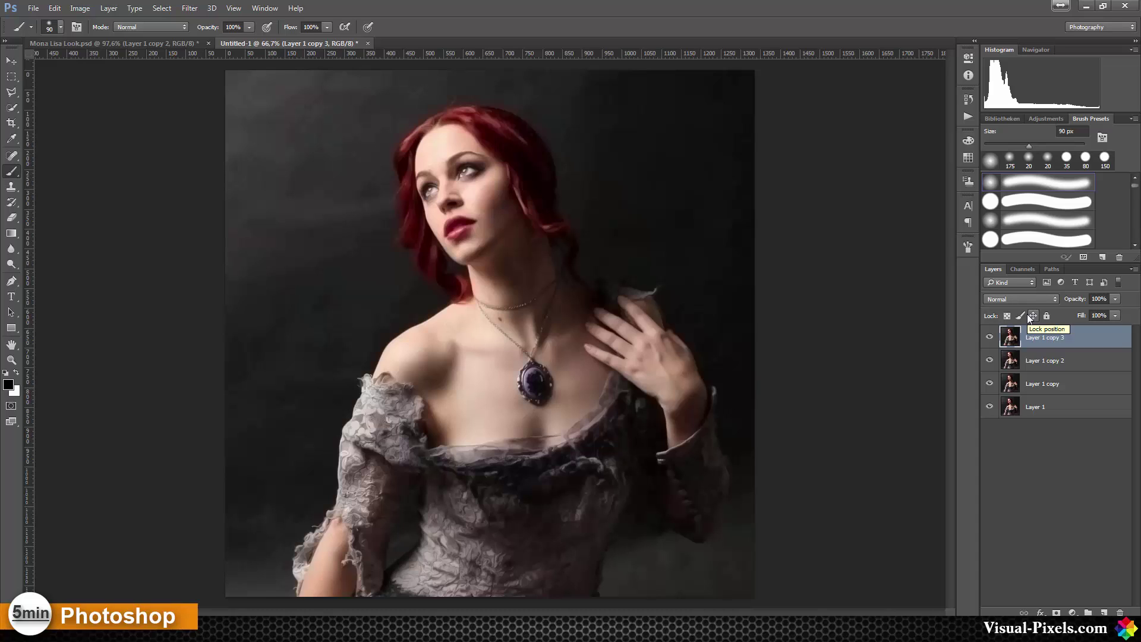
- Create a new layer in Soft Light mode, filled with the neutral 50% gray, above the diffused layer
key("ctrl+shift+n")
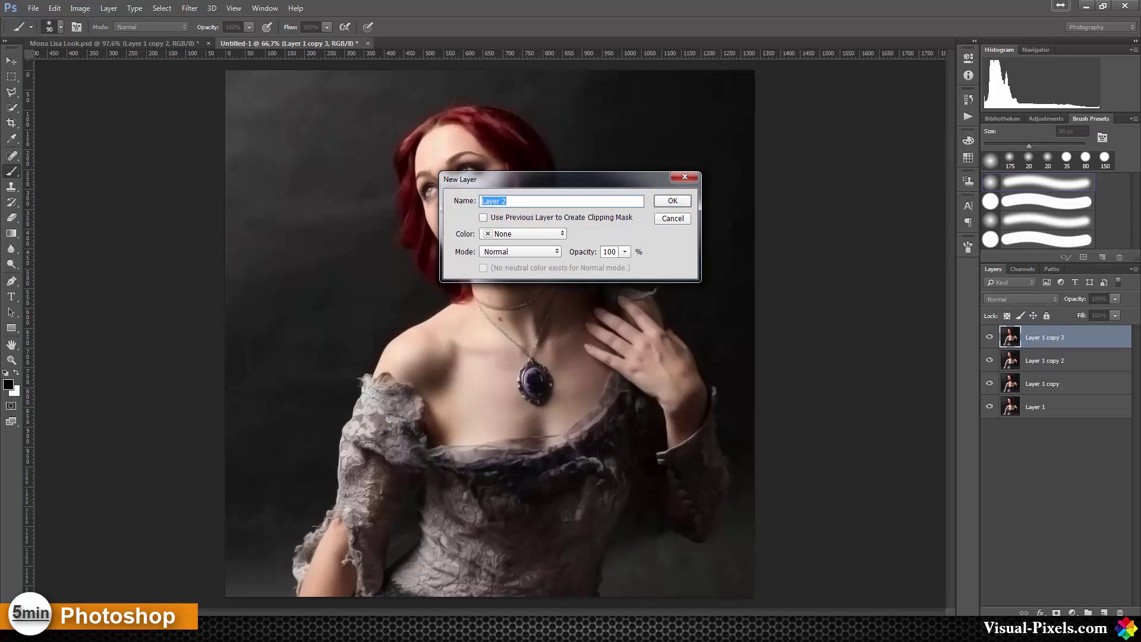
left_click(536, 250)
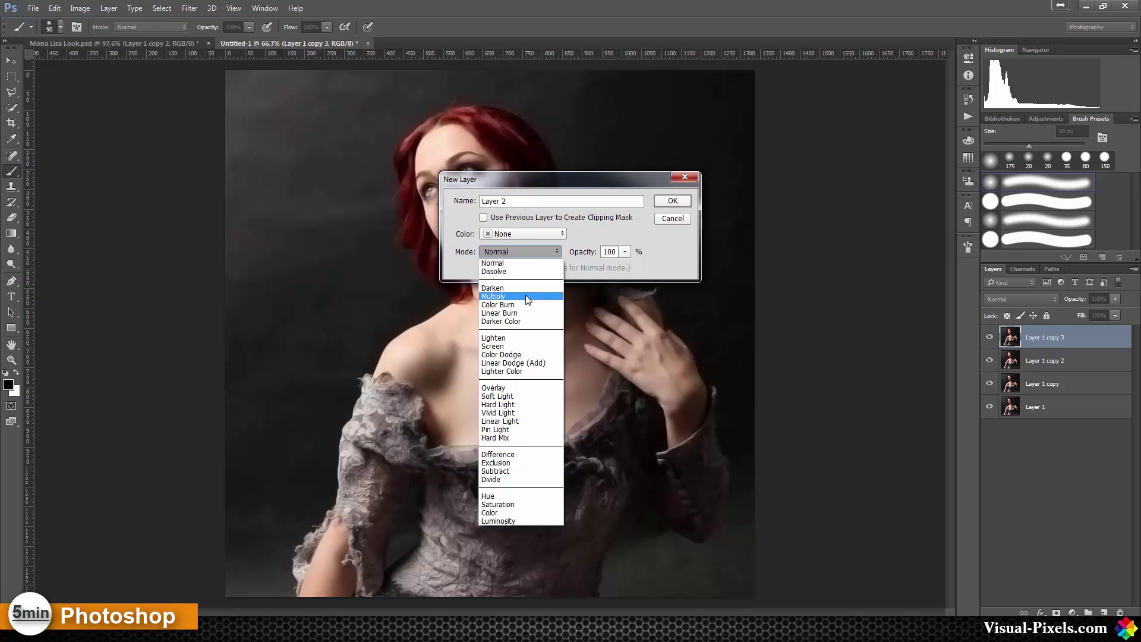
left_click(526, 395)
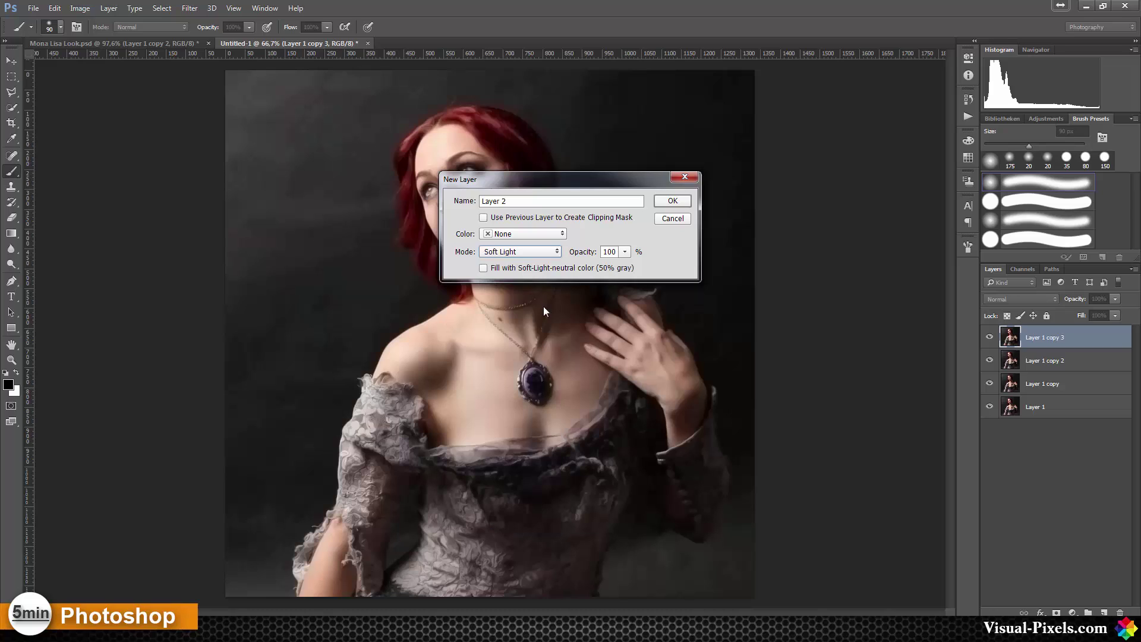
left_click(484, 268)
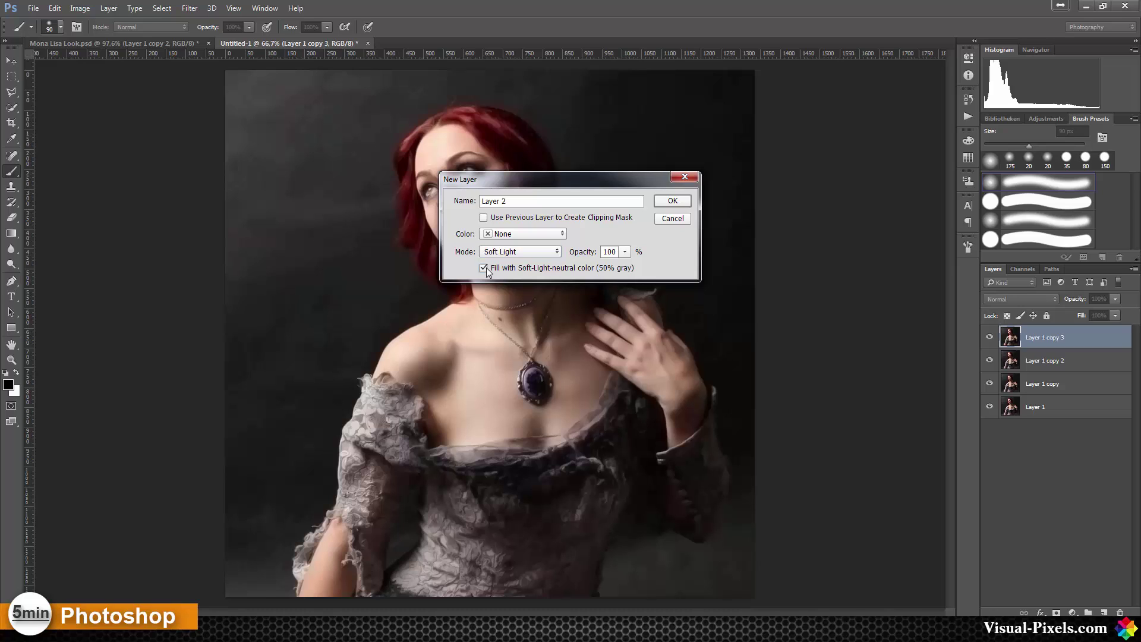
left_click(670, 204)
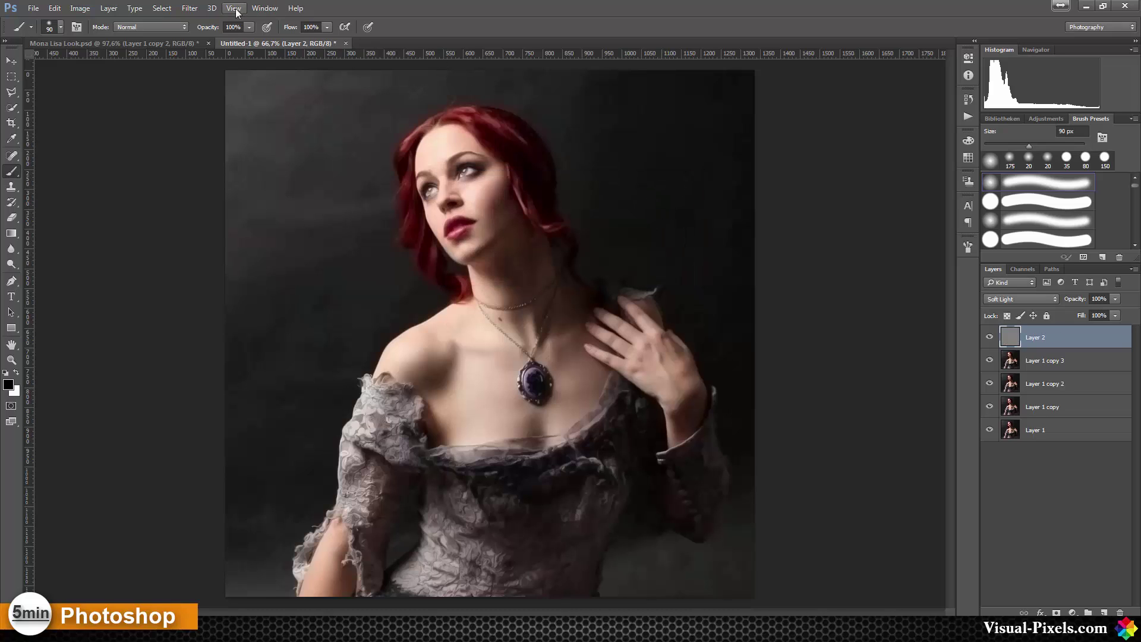
- Apply Add Noise to the gray Layer 2 with Uniform distribution and Monochromatic enabled
left_click(190, 8)
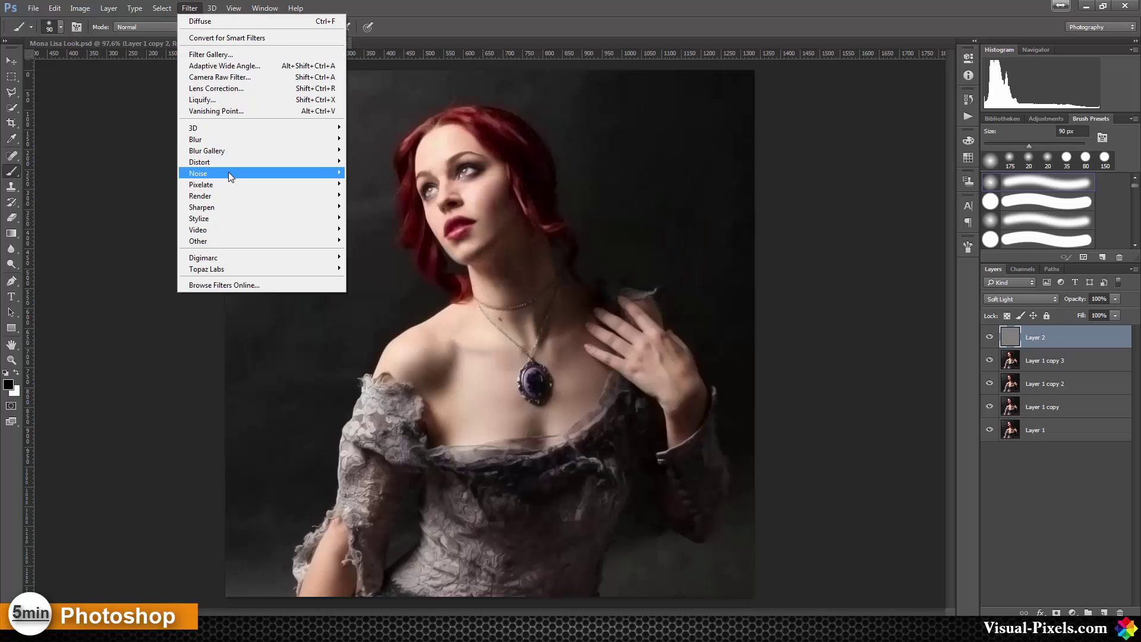
mouse_move(228, 173)
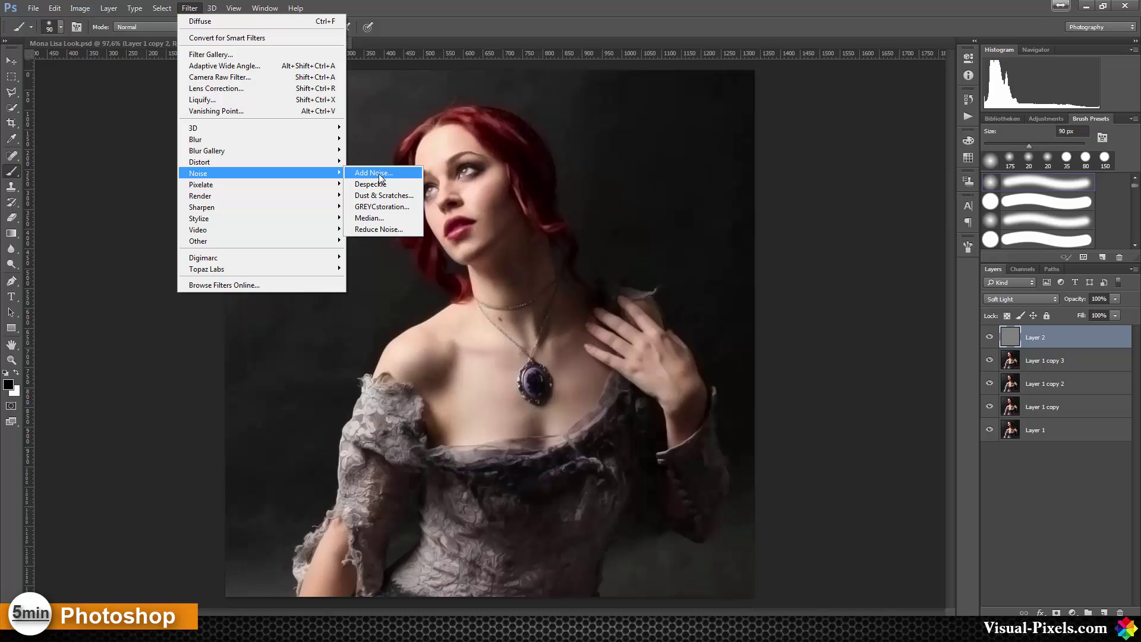
left_click(379, 173)
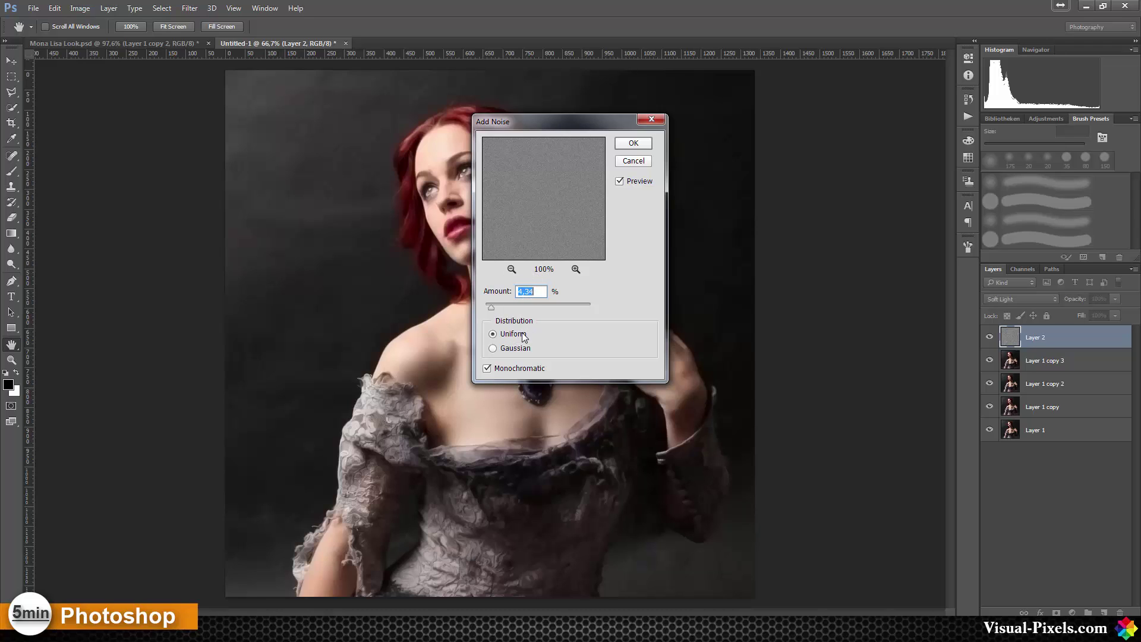
left_click(633, 144)
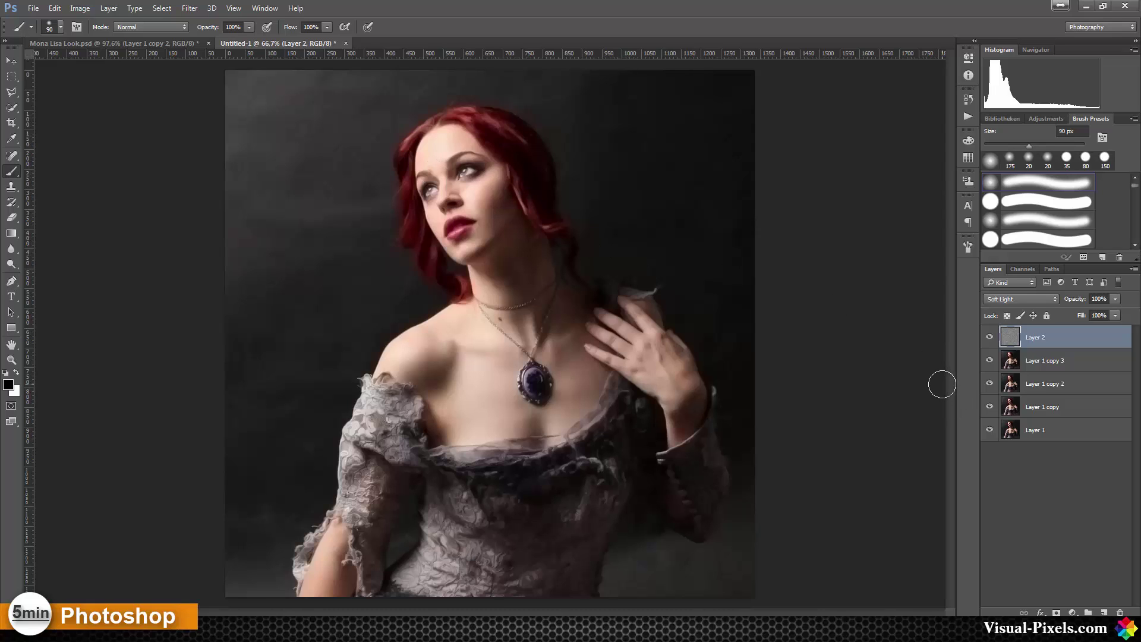
- Duplicate the original Layer 1 and move the copy to the top of the layer stack
left_click(1047, 428)
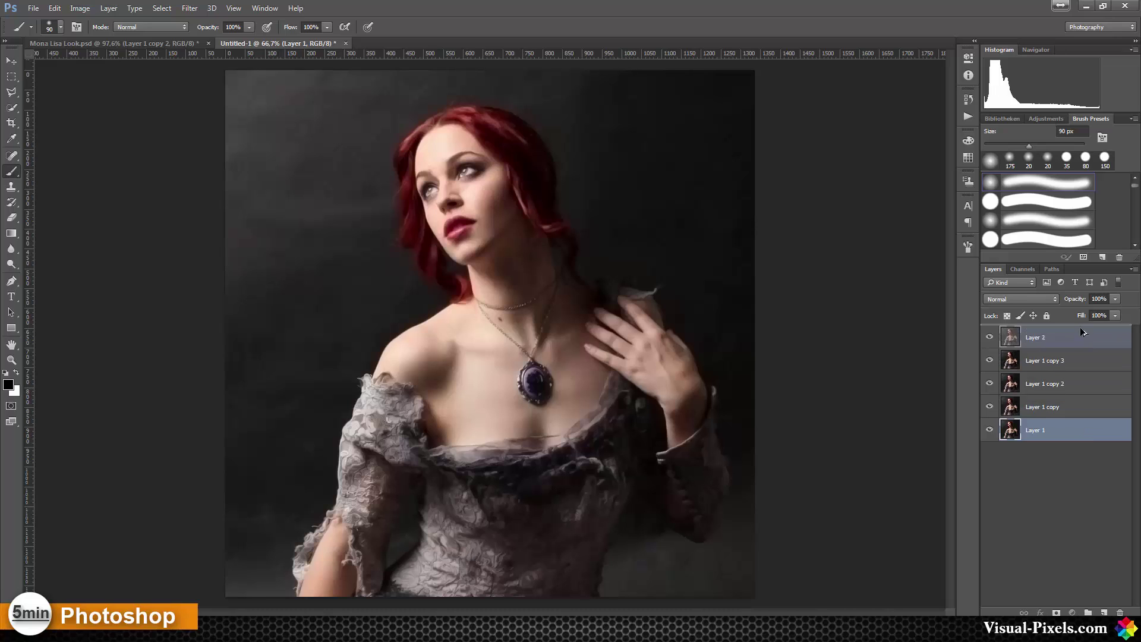
key("ctrl+j")
key("ctrl+shift+bracketright")
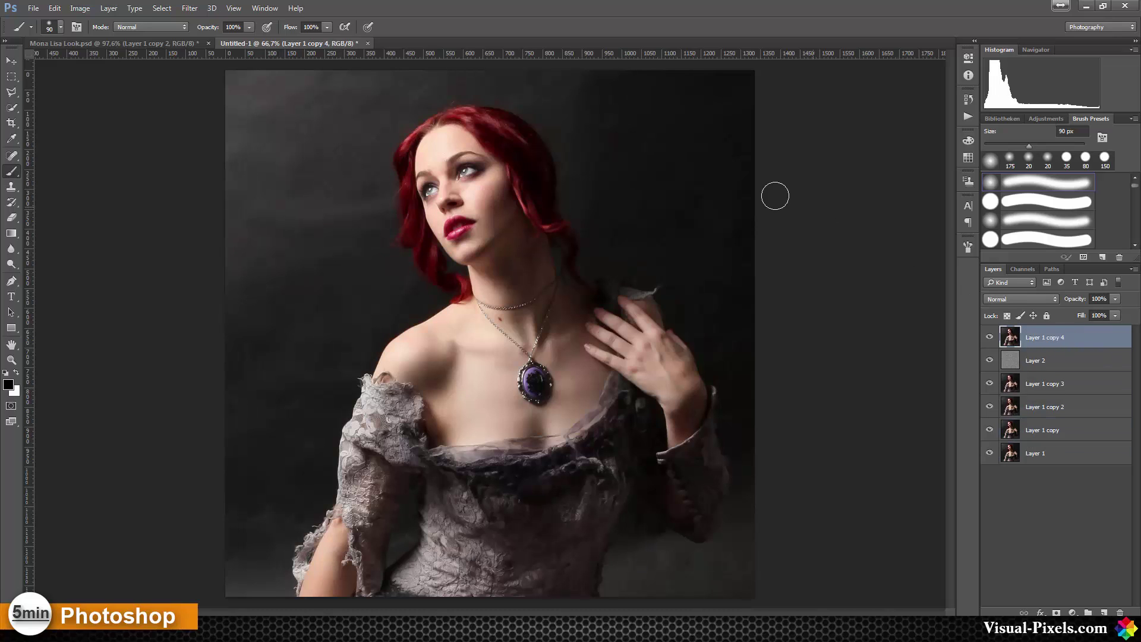
- Apply the High Pass filter with a 7.0 pixel radius to Layer 1 copy 4
left_click(190, 7)
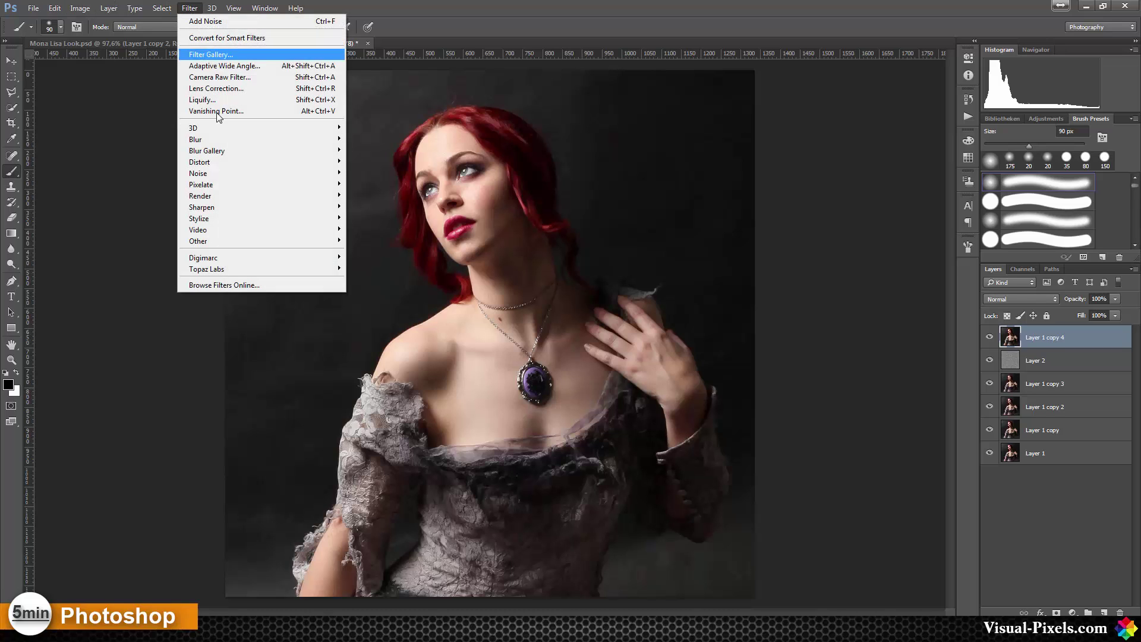
mouse_move(270, 242)
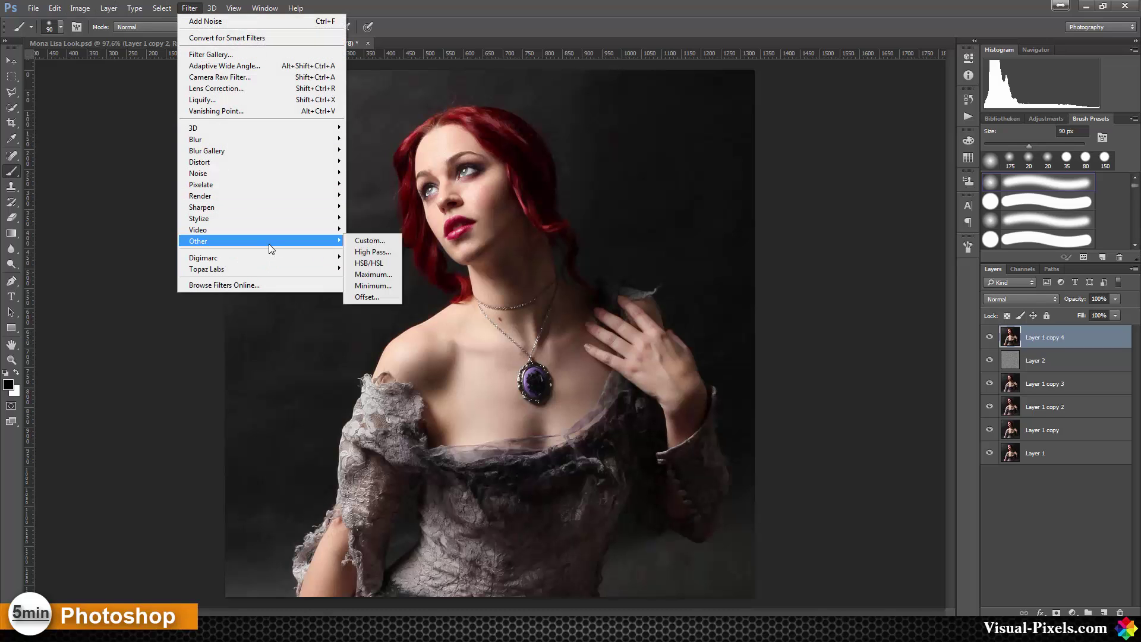
left_click(376, 252)
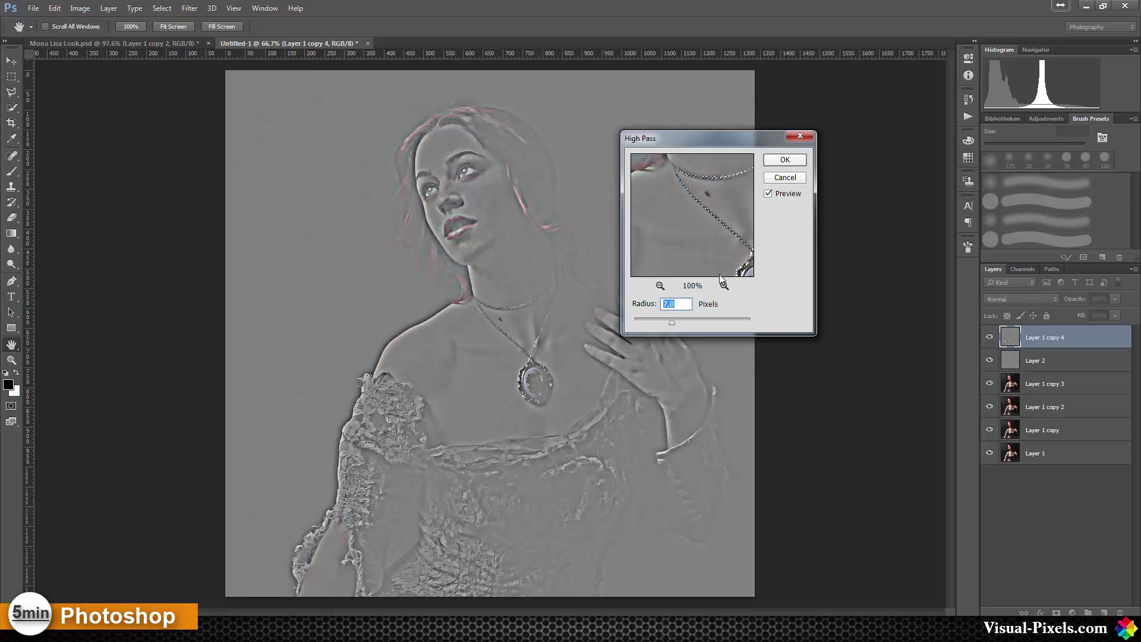
left_click(783, 159)
key("b")
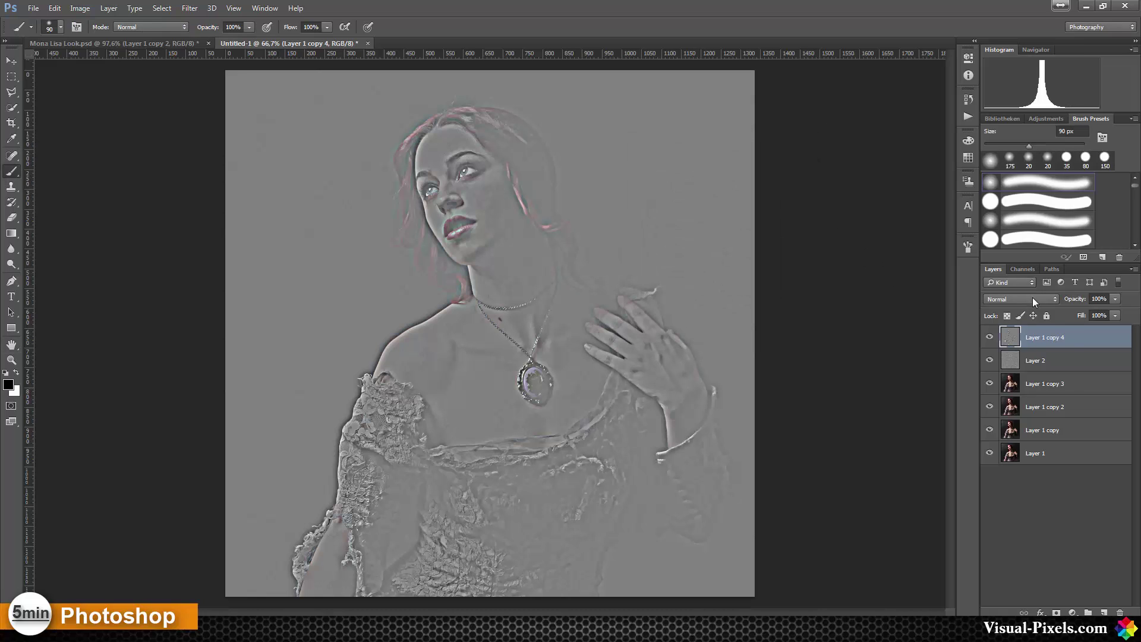
- Blend the High Pass layer, Layer 1 copy 4, in Soft Light mode and set its opacity to 65%
left_click(1033, 298)
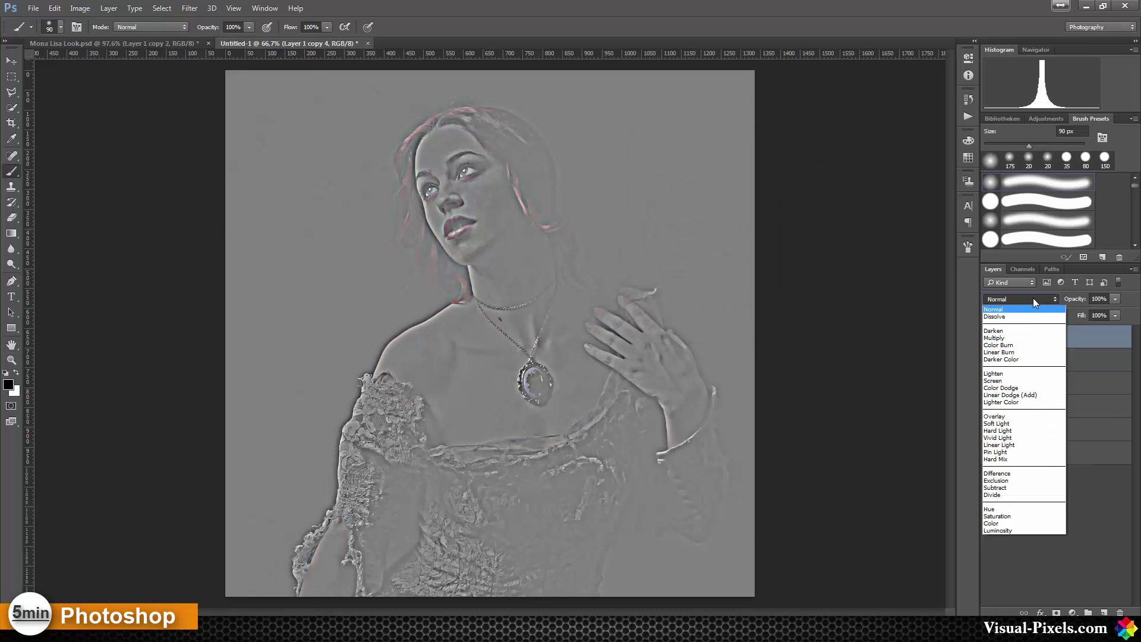
left_click(1031, 423)
left_click(1113, 298)
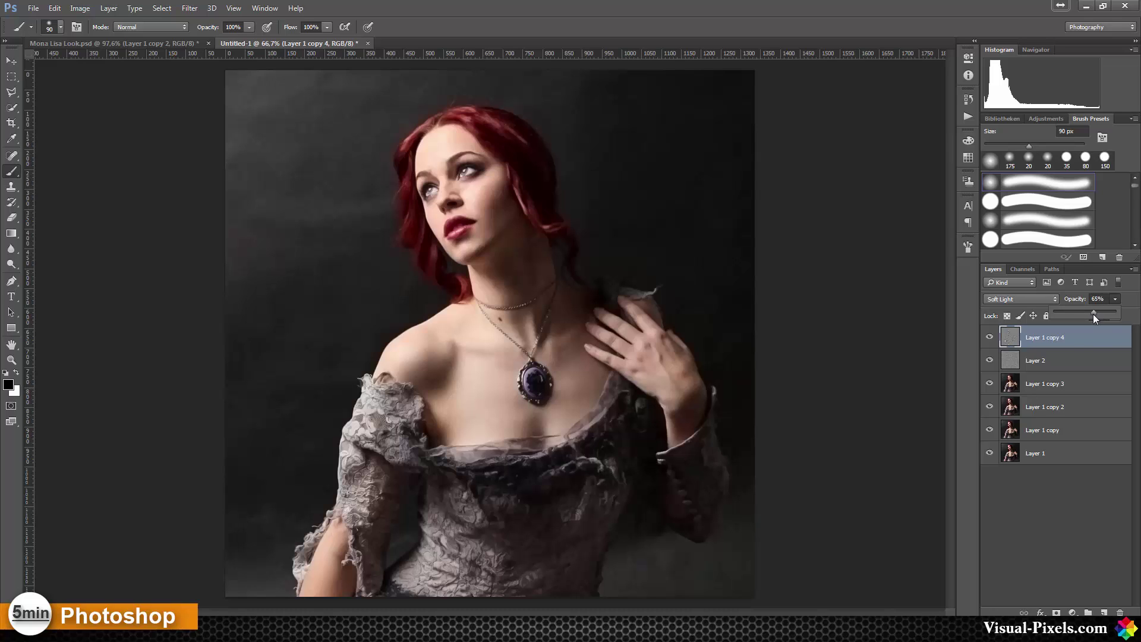
left_click(1091, 346)
- Stamp all visible layers into a new top layer and apply GREYCstoration to it with strength 110 and contour 0.2
key("ctrl+alt+shift+e")
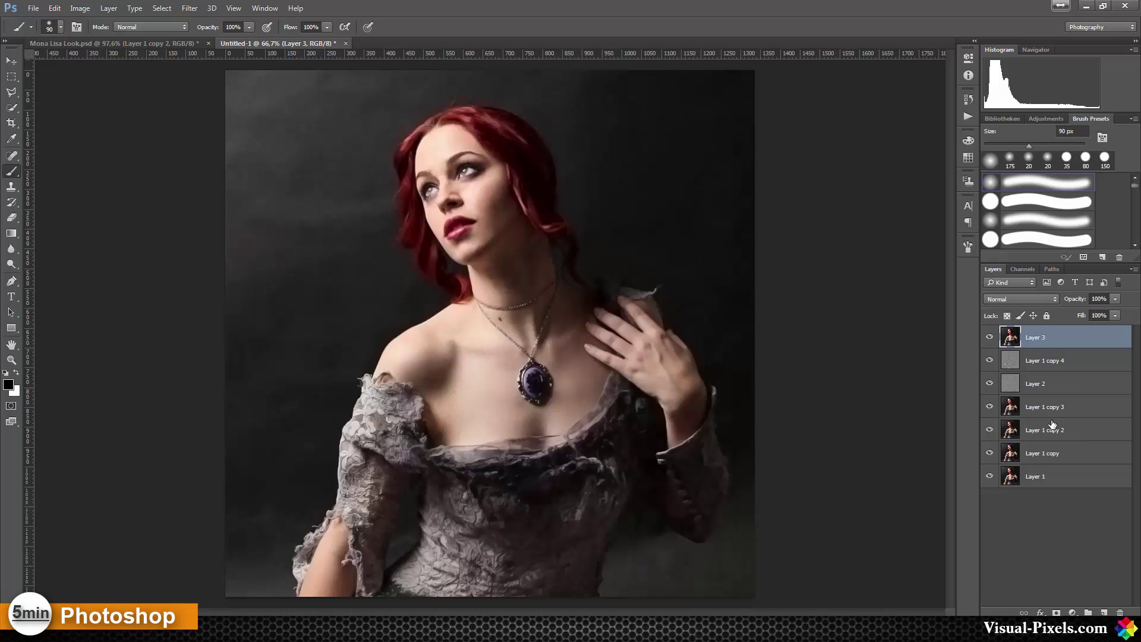
left_click(190, 8)
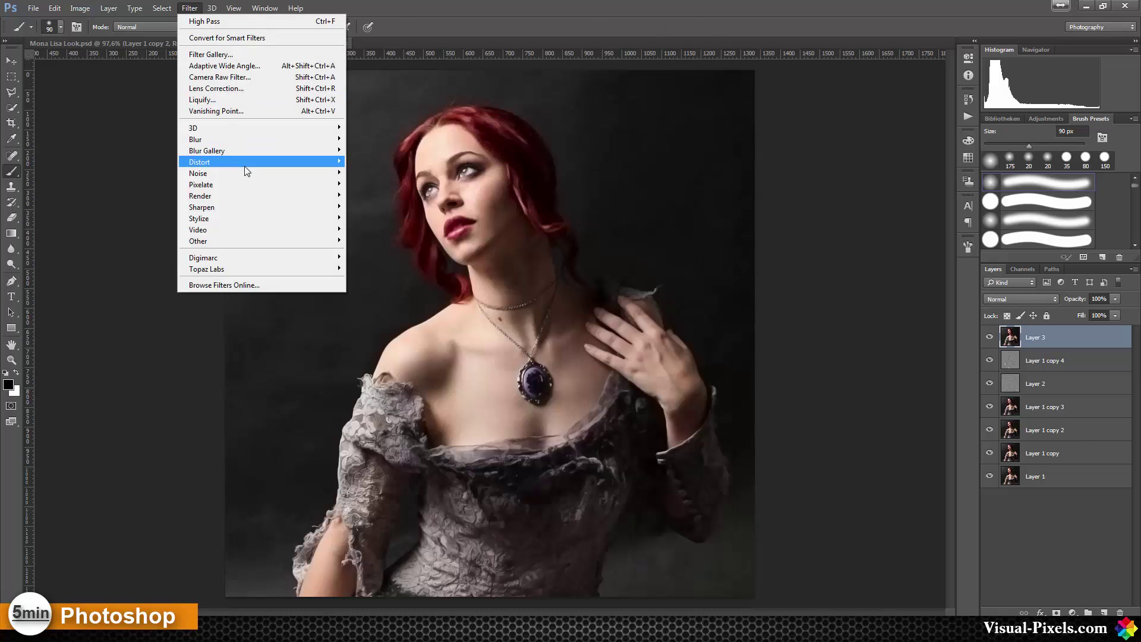
mouse_move(245, 173)
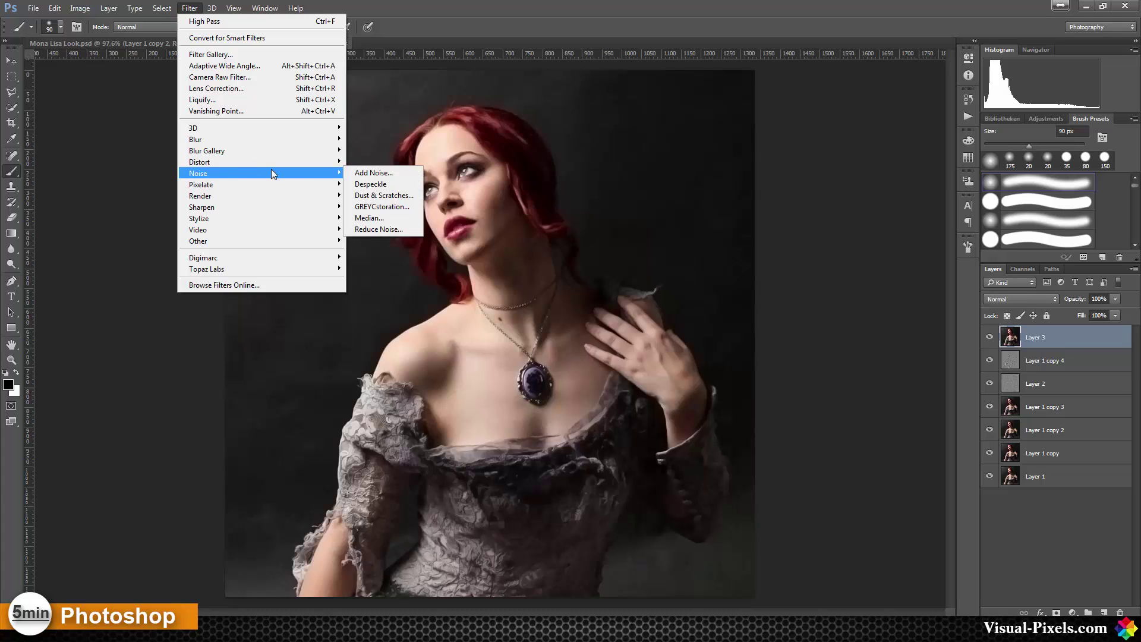
left_click(385, 208)
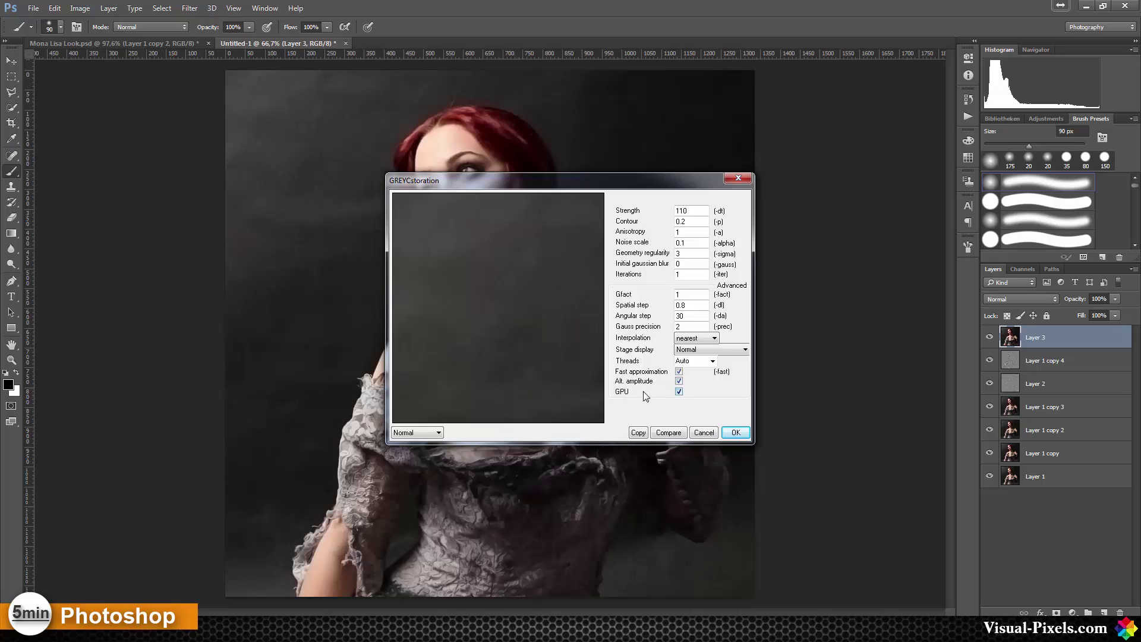
left_click(735, 432)
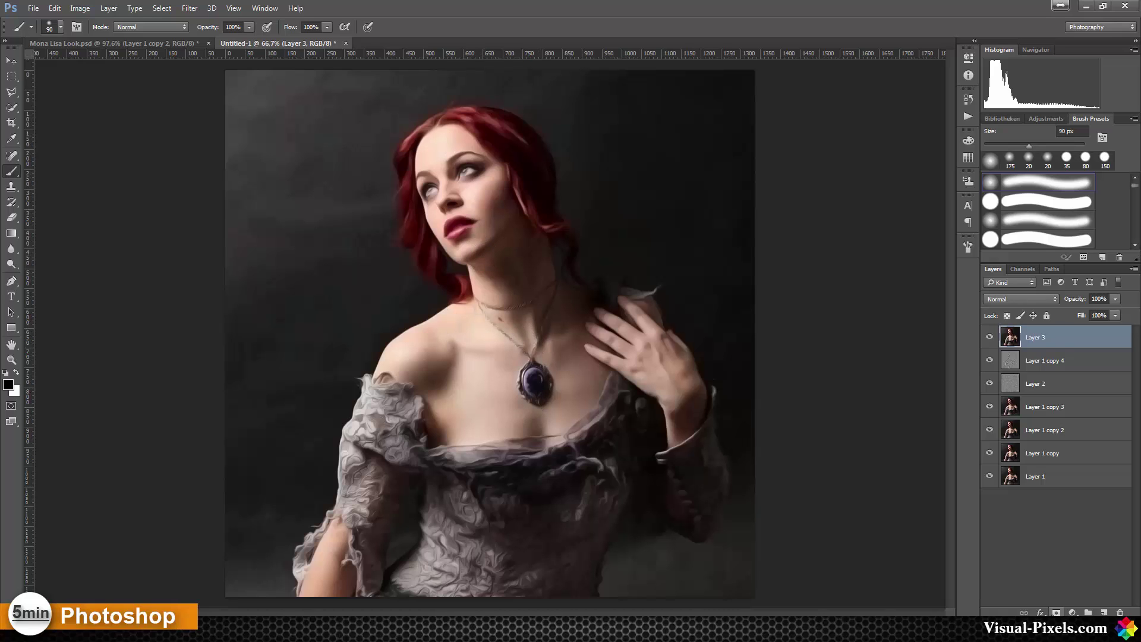
- Add a layer mask to Layer 3 and paint it black over the face, neck, shoulders, hand and lower arm skin
left_click(1056, 613)
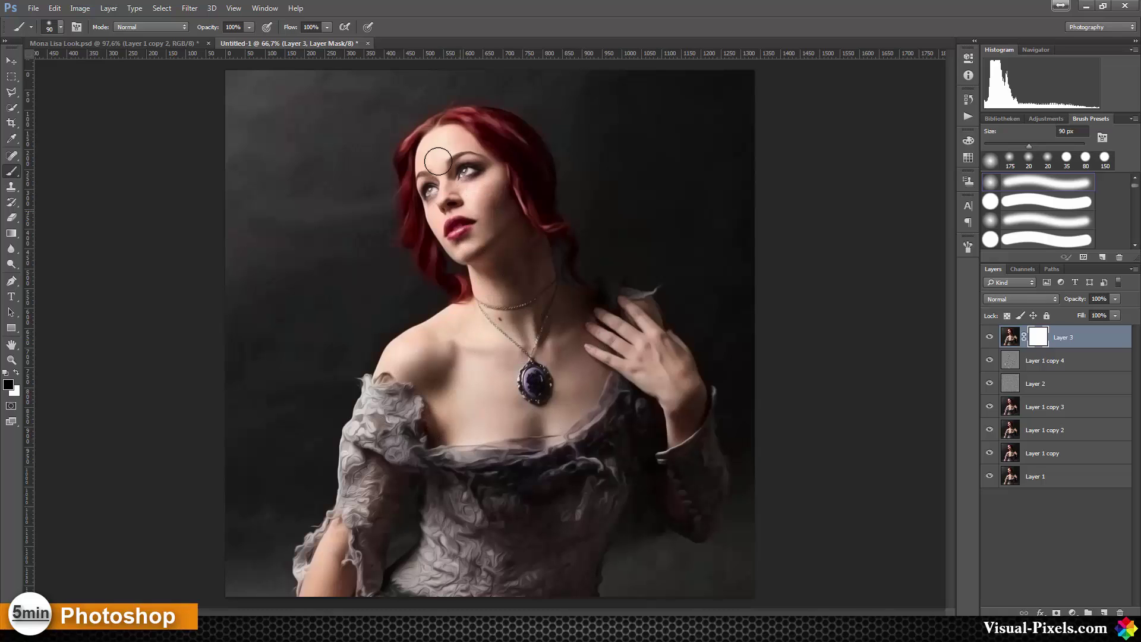
left_click_drag(528, 289, 486, 355)
left_click_drag(349, 535, 323, 583)
- Display Layer 3's mask on its own, fill the unpainted gaps in the chest area with black, and restore the image view
left_click(1038, 337, "alt")
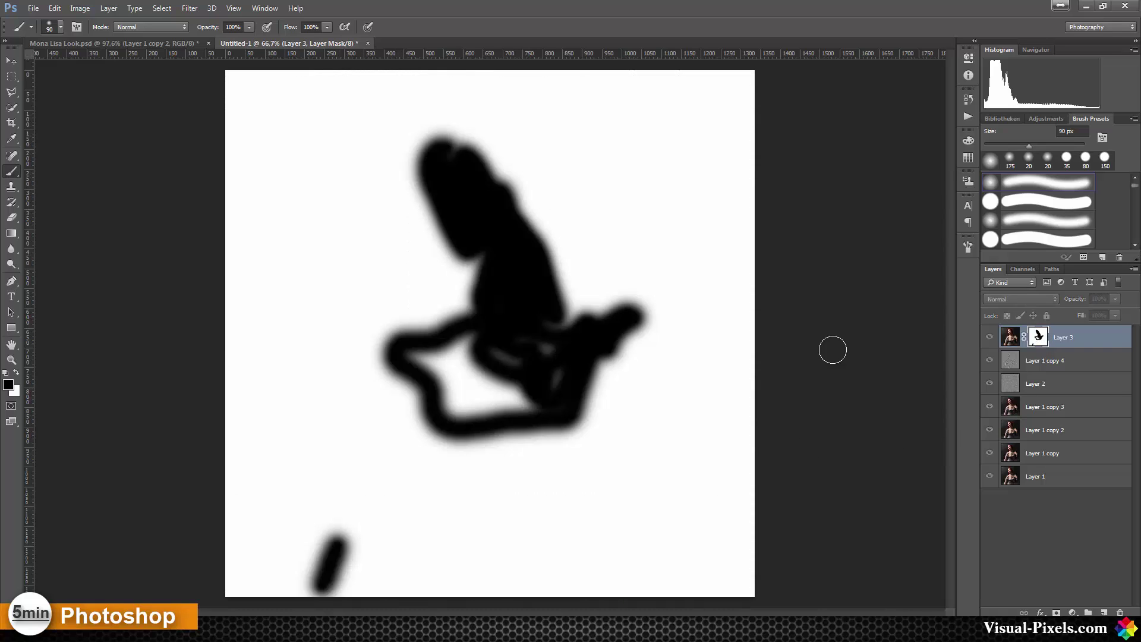
mouse_move(500, 331)
left_mouse_down()
mouse_move(565, 356)
mouse_move(536, 356)
mouse_move(559, 384)
mouse_move(478, 262)
left_mouse_up()
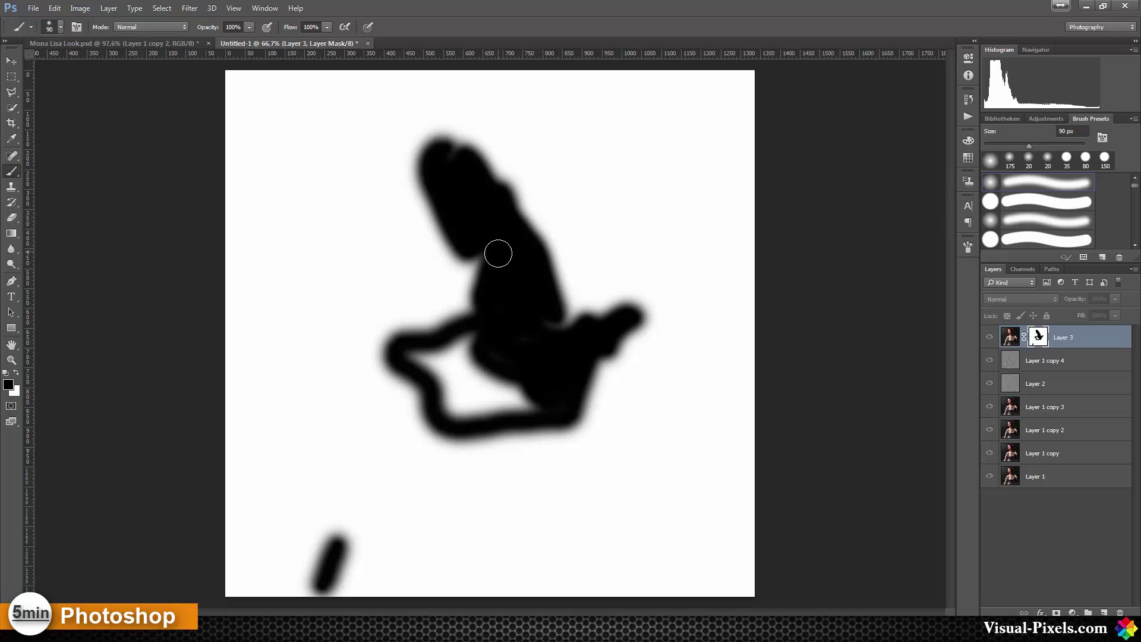
mouse_move(458, 349)
left_mouse_down()
mouse_move(429, 356)
mouse_move(467, 369)
mouse_move(450, 378)
mouse_move(467, 390)
mouse_move(453, 392)
mouse_move(495, 388)
mouse_move(461, 394)
mouse_move(526, 407)
mouse_move(476, 411)
mouse_move(543, 401)
mouse_move(465, 412)
mouse_move(450, 406)
mouse_move(438, 367)
mouse_move(544, 362)
left_mouse_up()
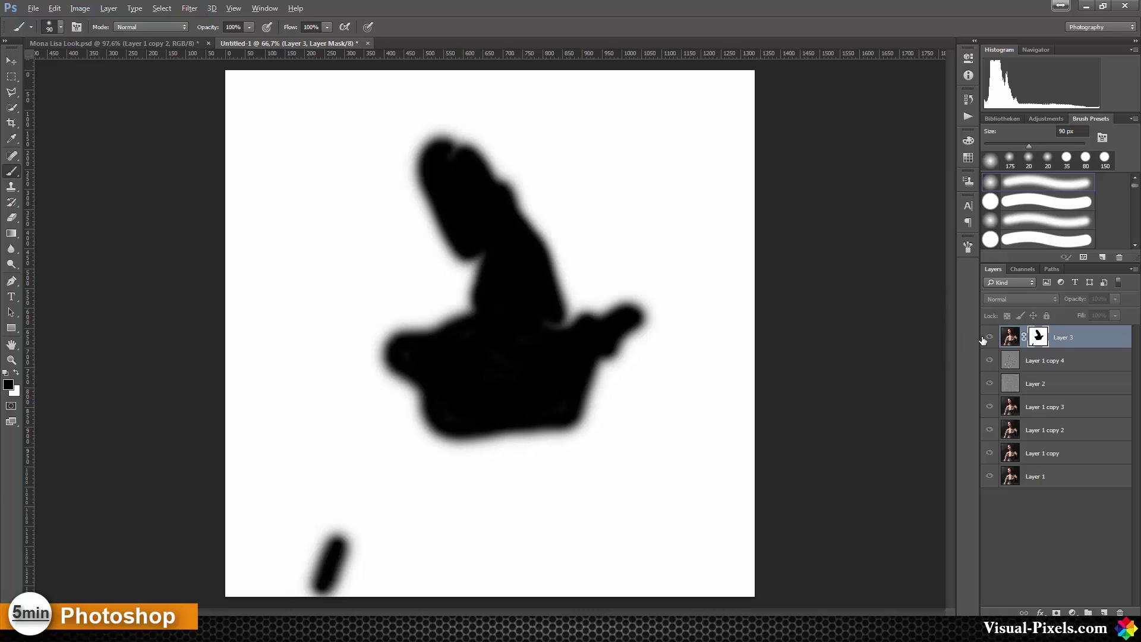
left_click(1039, 336, "alt")
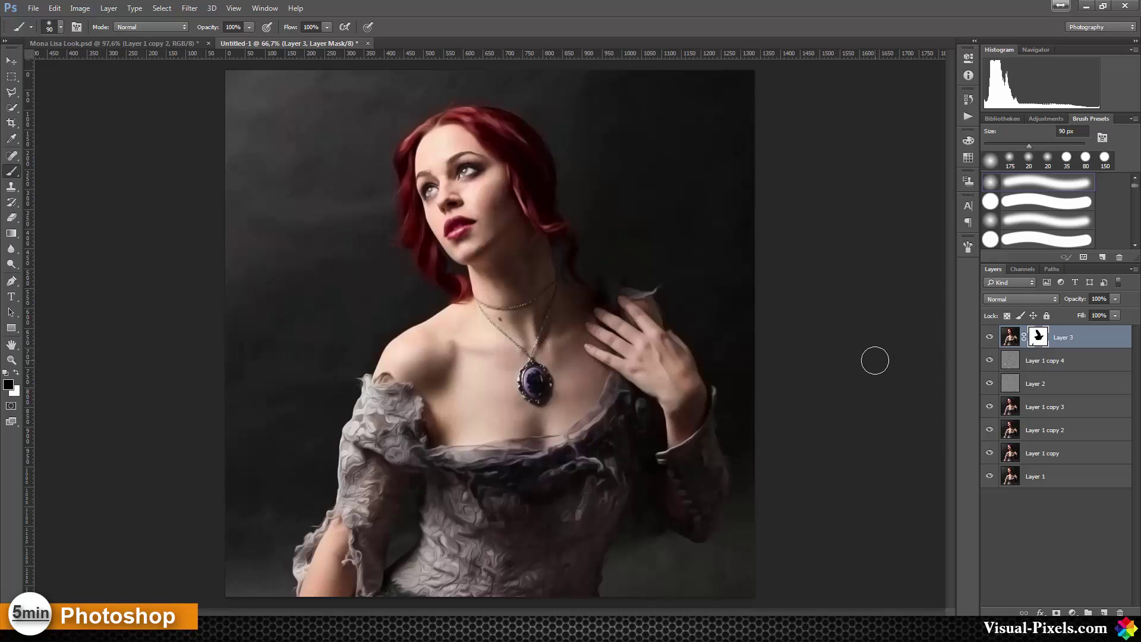
- Create a new Soft Light layer above Layer 3, filled with the neutral 50% gray
key("ctrl+shift+n")
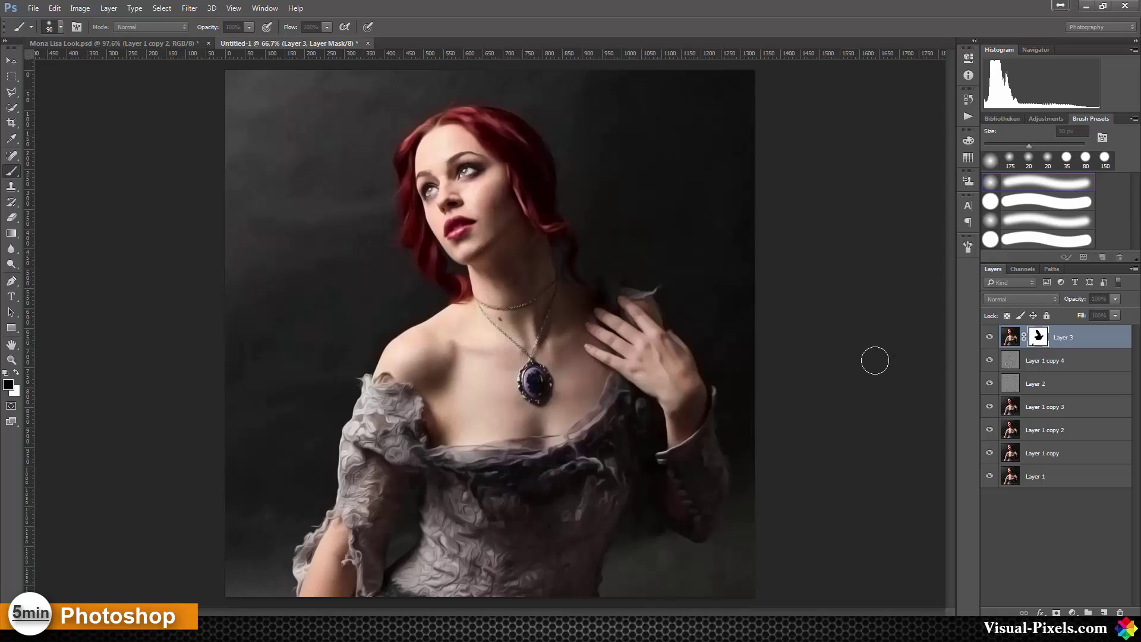
left_click(519, 252)
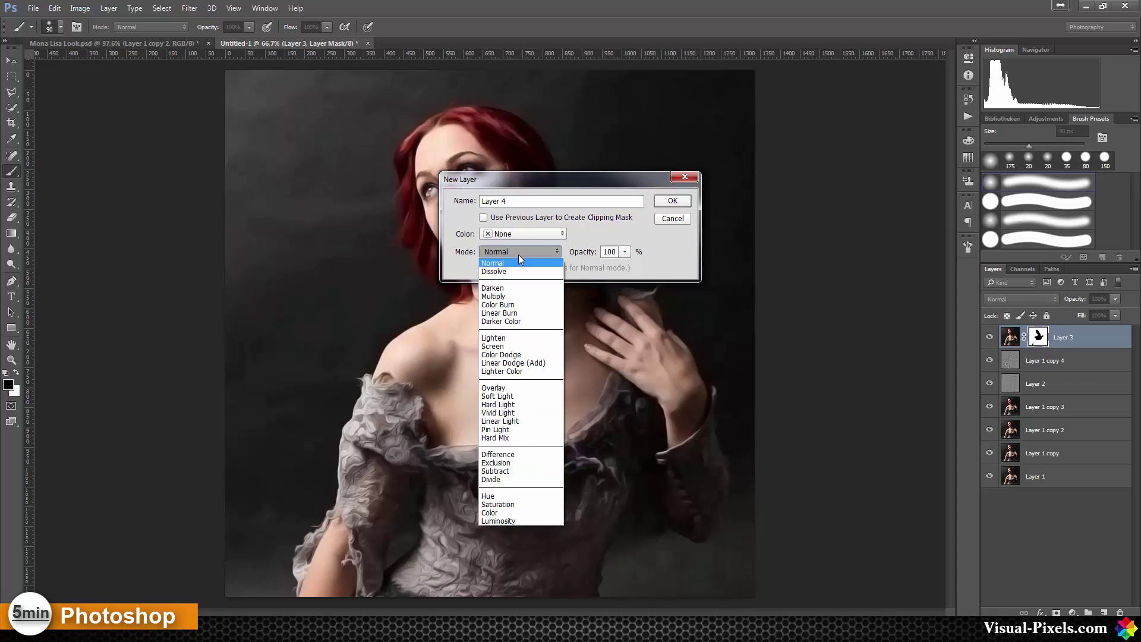
left_click(502, 397)
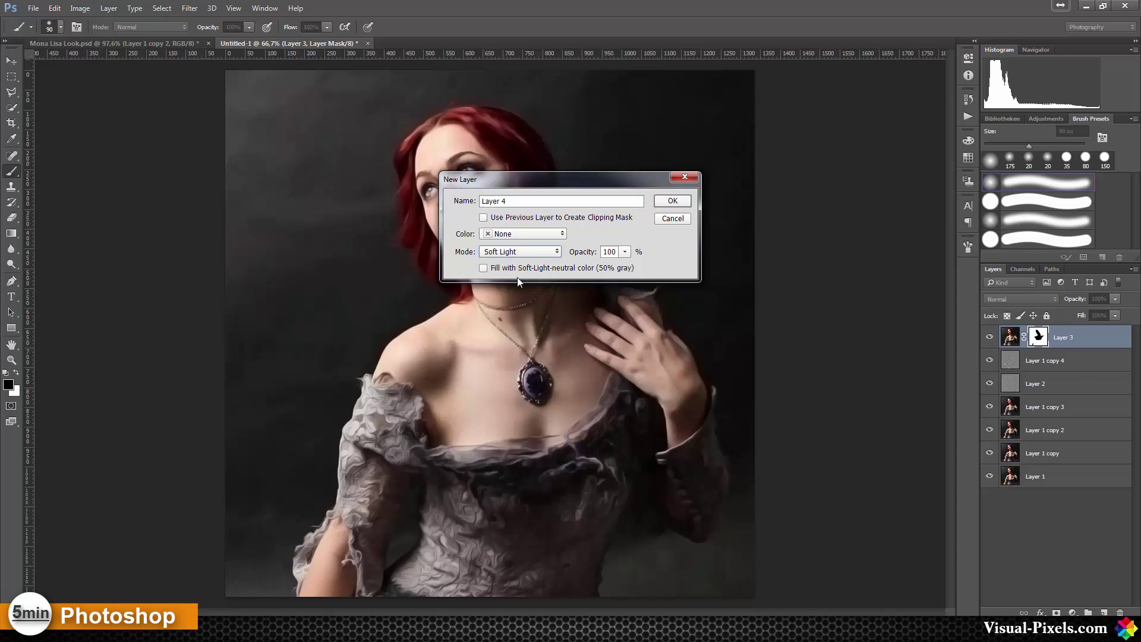
left_click(672, 201)
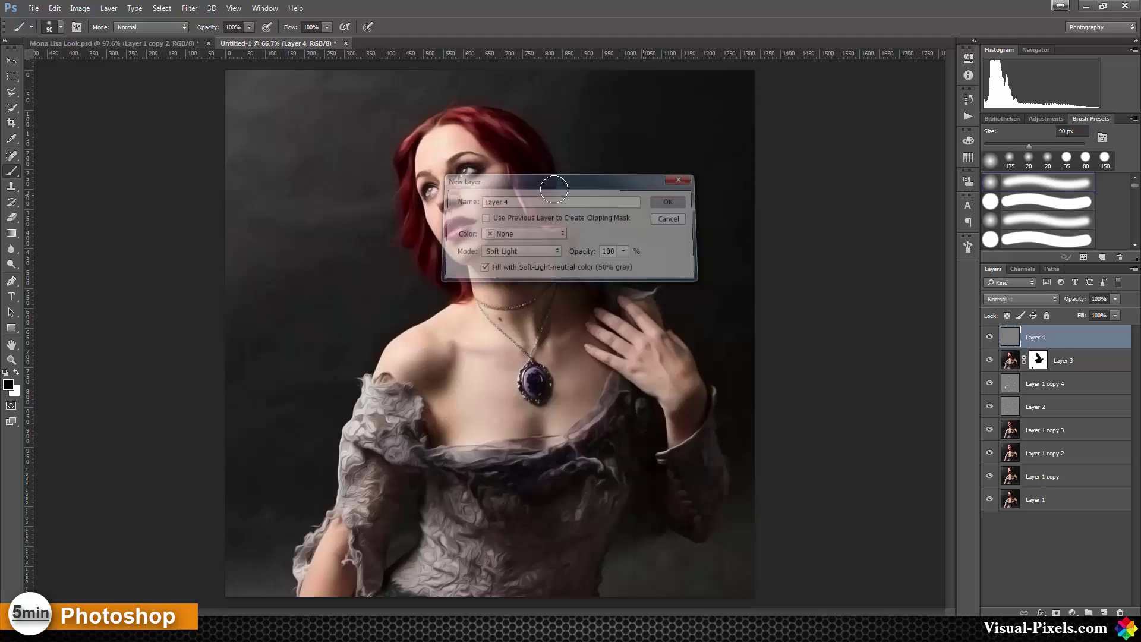
- Dodge the hair highlights and the pendant area on gray Layer 4 with a 30 px brush, Midtones range and 100% exposure
left_click(10, 263)
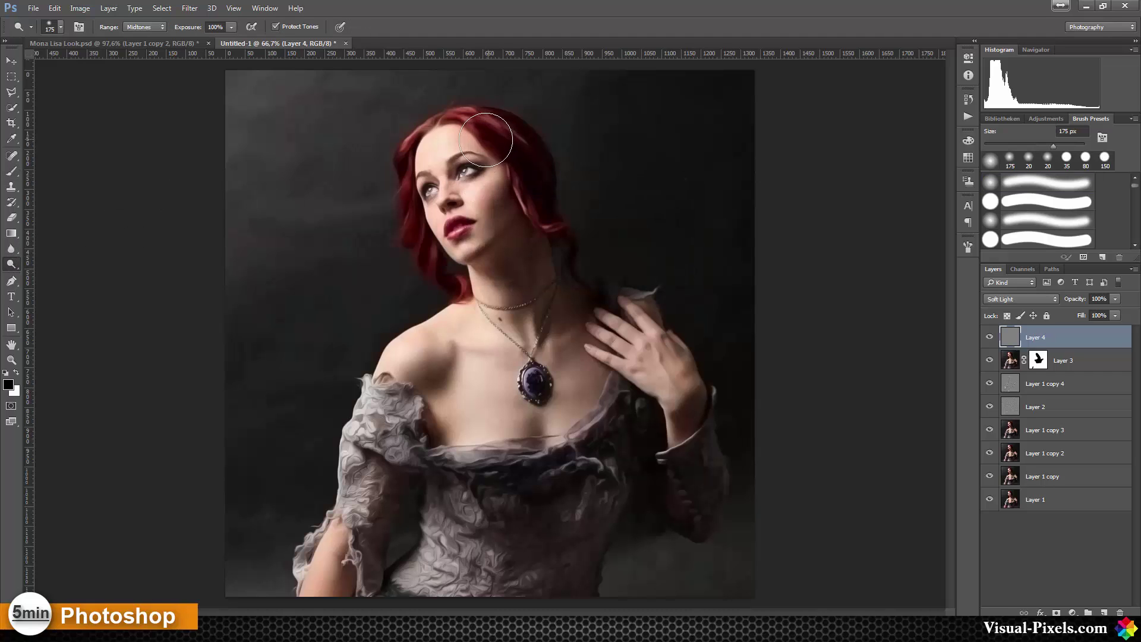
key("bracketleft")
key("bracketleft")
key("bracketleft")
key("bracketleft")
key("bracketleft")
key("bracketleft")
key("bracketleft")
key("bracketleft")
left_click_drag(470, 119, 478, 127)
left_click_drag(510, 168, 528, 211)
mouse_move(506, 142)
left_mouse_down()
mouse_move(522, 139)
mouse_move(497, 121)
mouse_move(510, 132)
left_mouse_up()
mouse_move(425, 129)
left_mouse_down()
mouse_move(408, 161)
mouse_move(414, 203)
left_mouse_up()
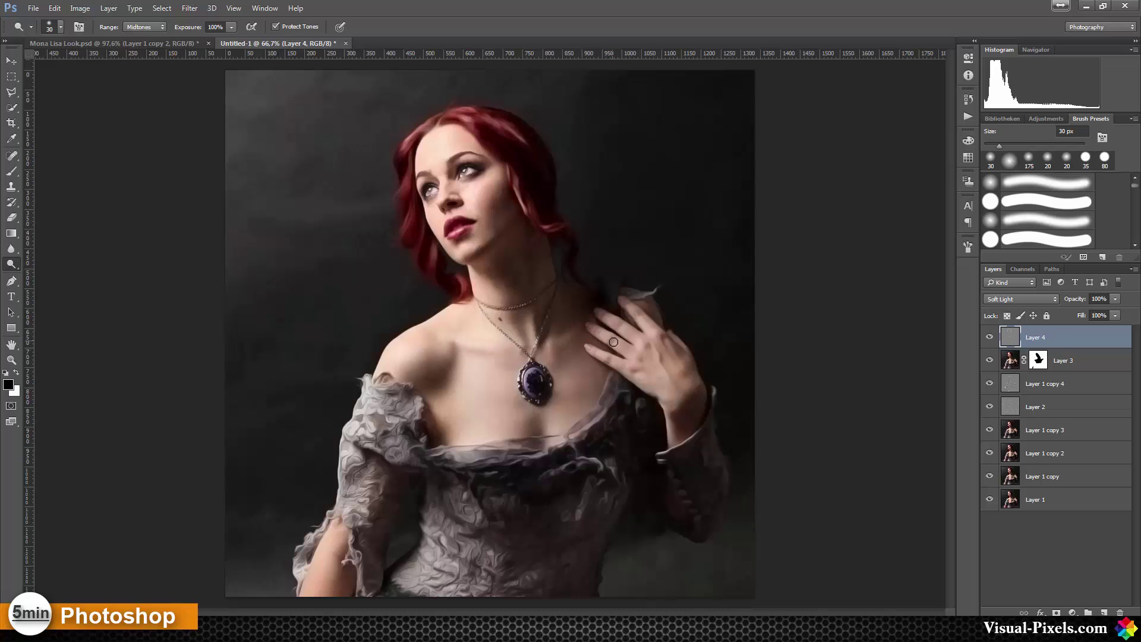
mouse_move(542, 380)
left_mouse_down()
mouse_move(538, 433)
mouse_move(545, 414)
left_mouse_up()
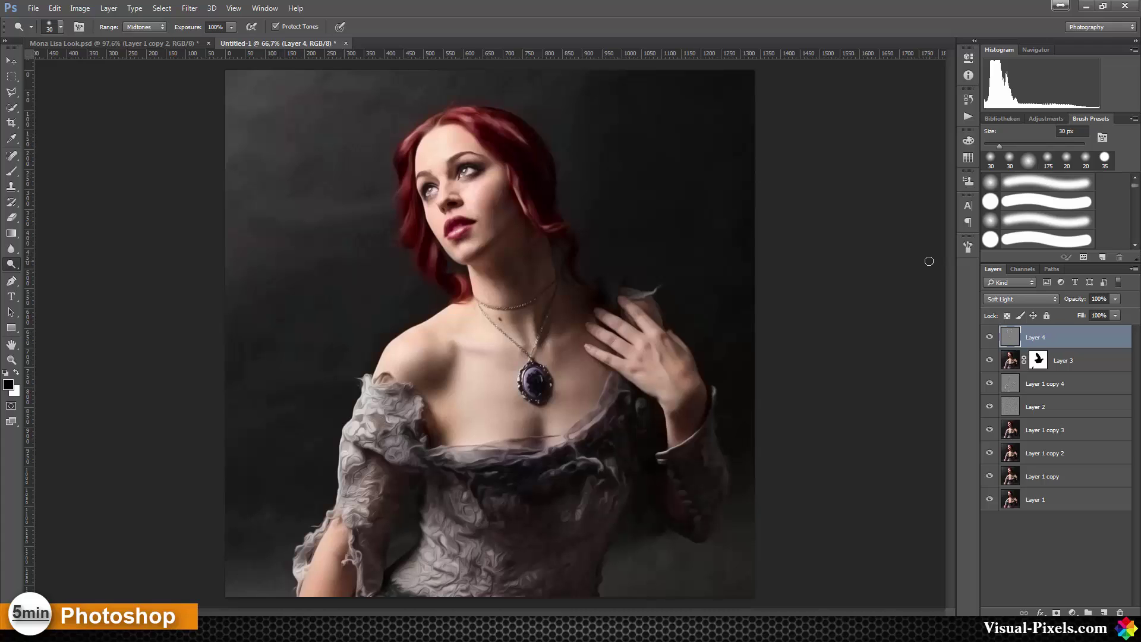
- Stamp all visible layers into a new top layer and apply a Canvas Texturizer with scaling 91%, relief 3, Top light and Invert enabled
key("ctrl+shift+alt+e")
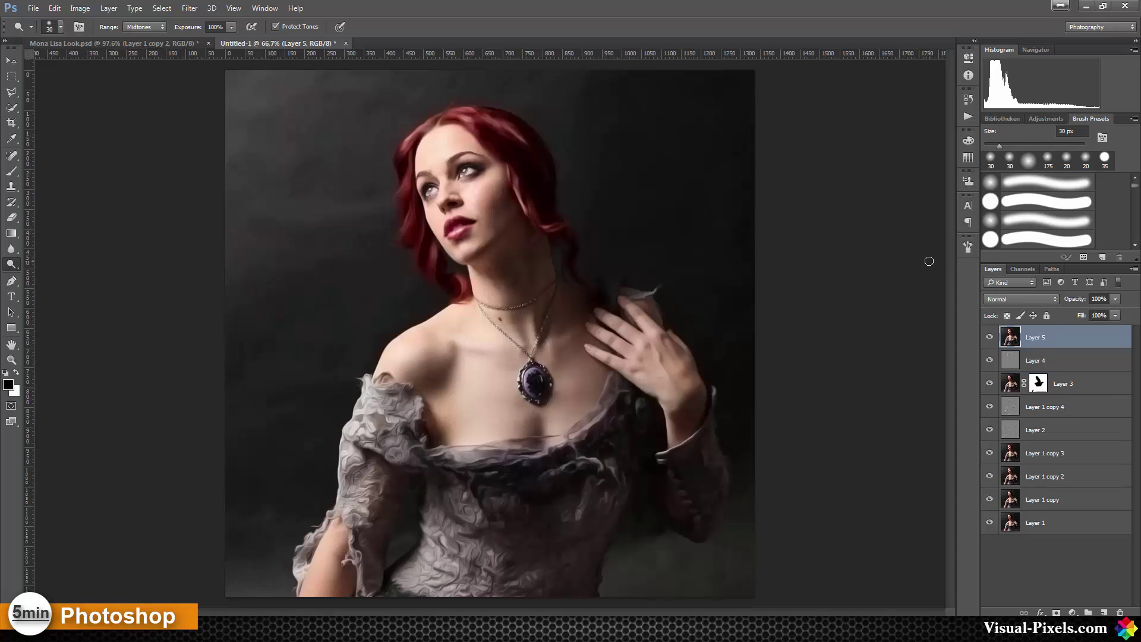
left_click(191, 8)
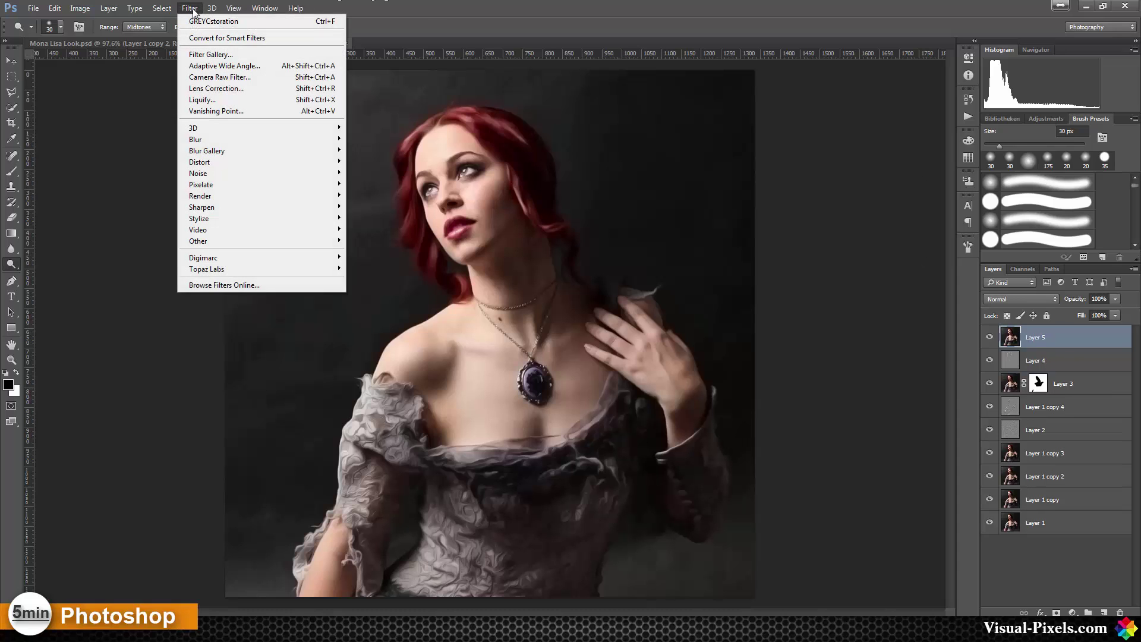
left_click(203, 54)
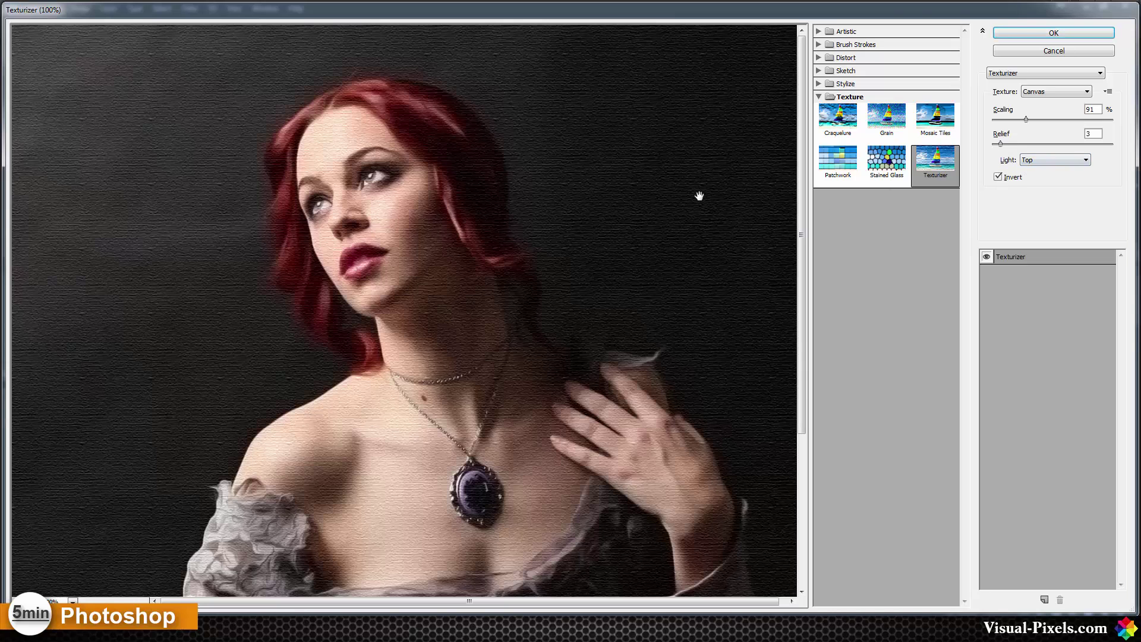
left_click(1019, 32)
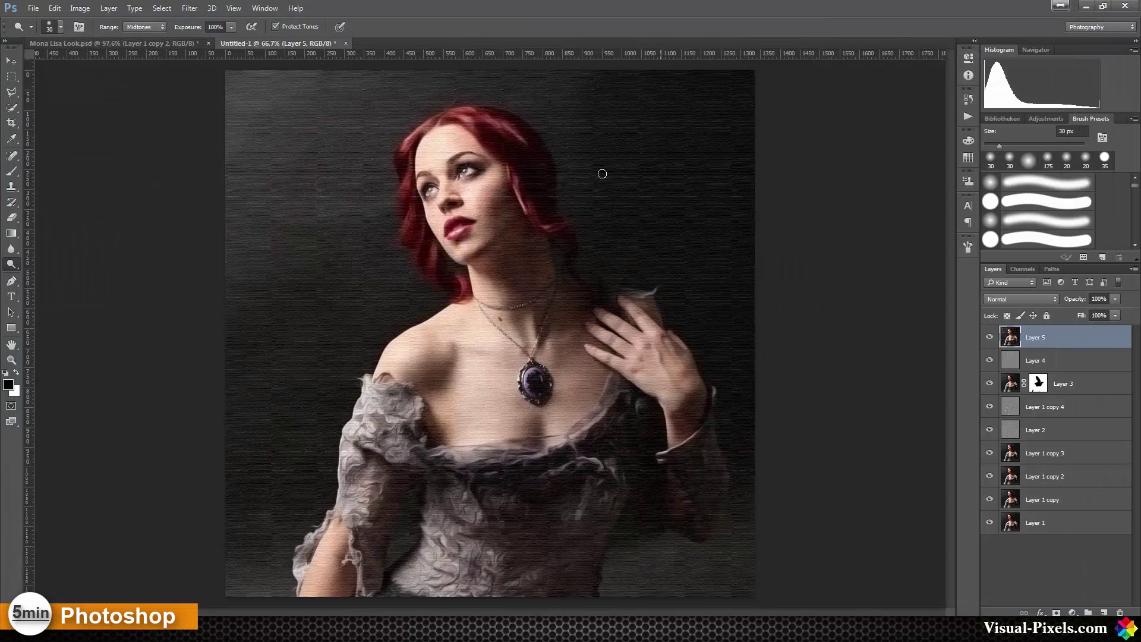
- Compare the textured result with the original photo by showing only Layer 1 and restoring the visibility of all layers
scroll(531, 201, "up", 3)
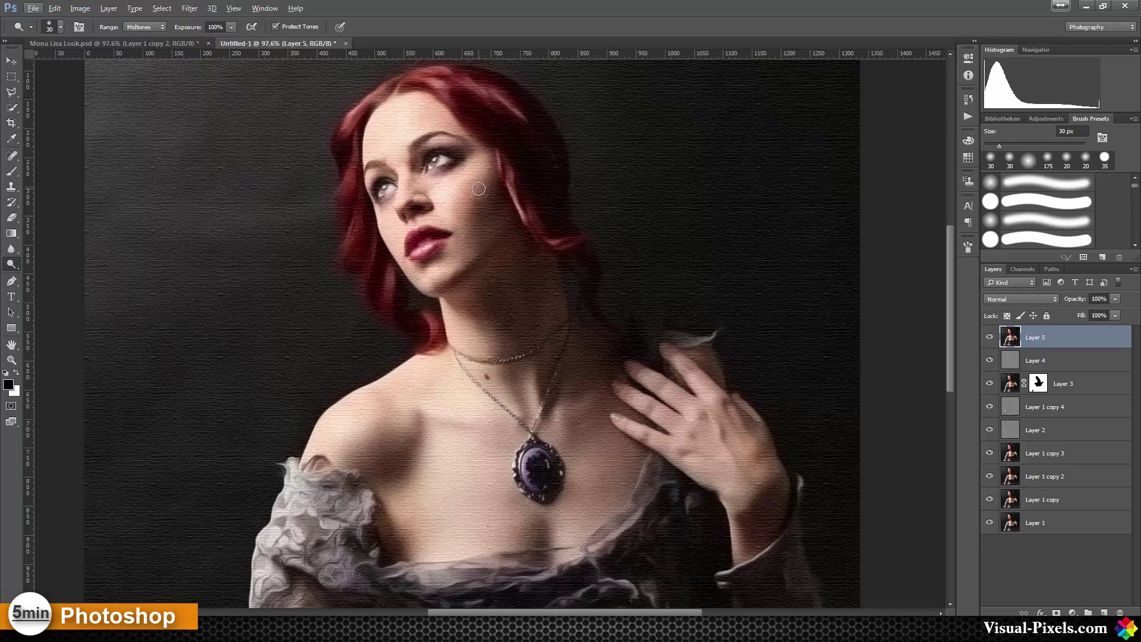
left_click(990, 523, "alt")
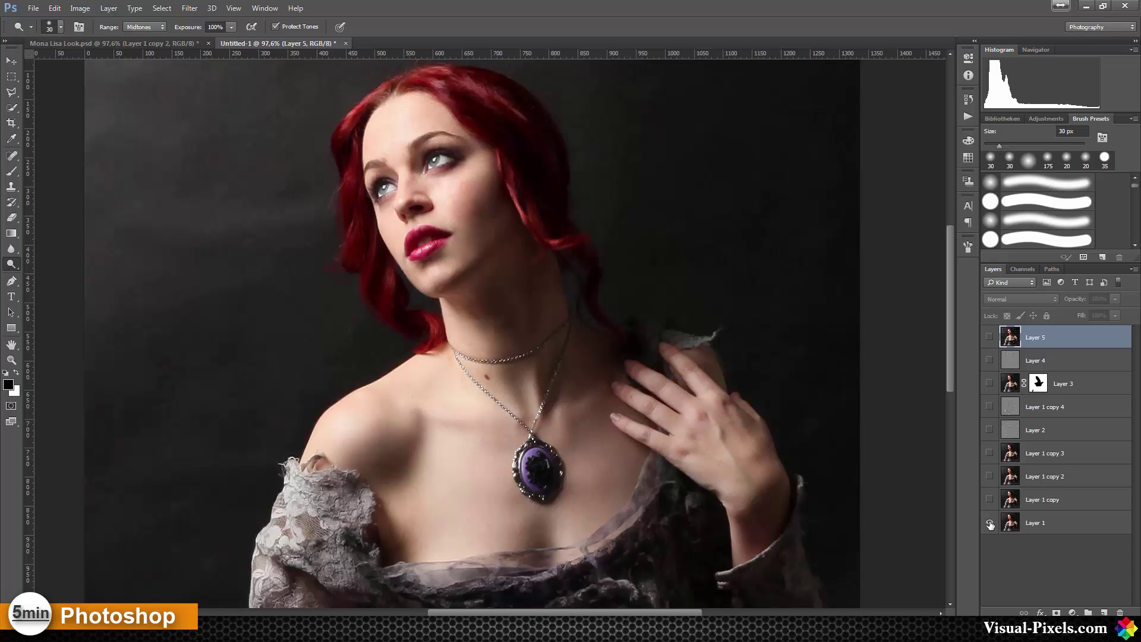
left_click(989, 522, "alt")
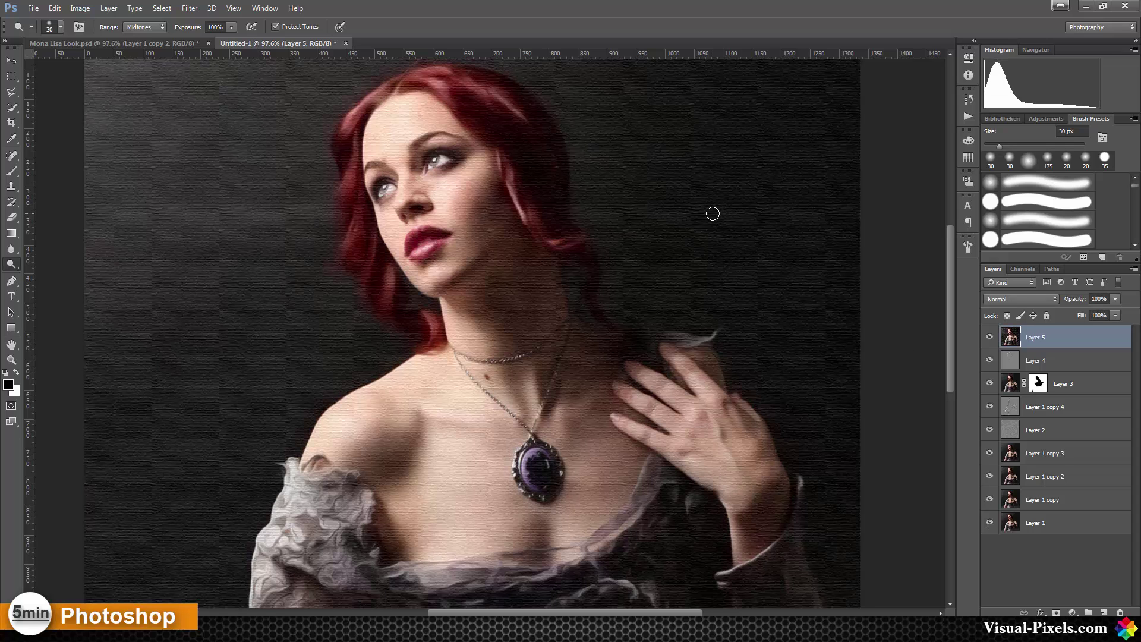